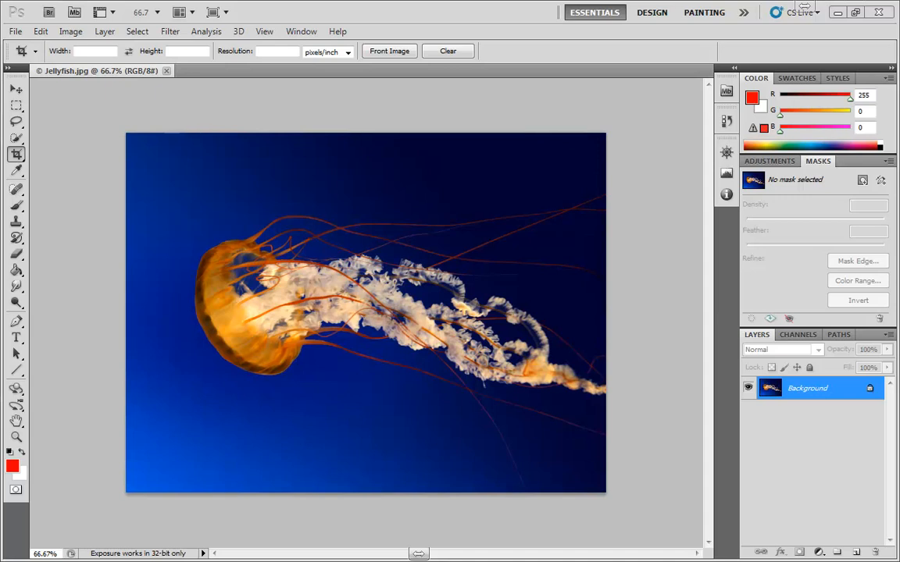
Switch from the Crop tool to the Rectangular Marquee tool with M.
{"action": "key", "text": "m"}
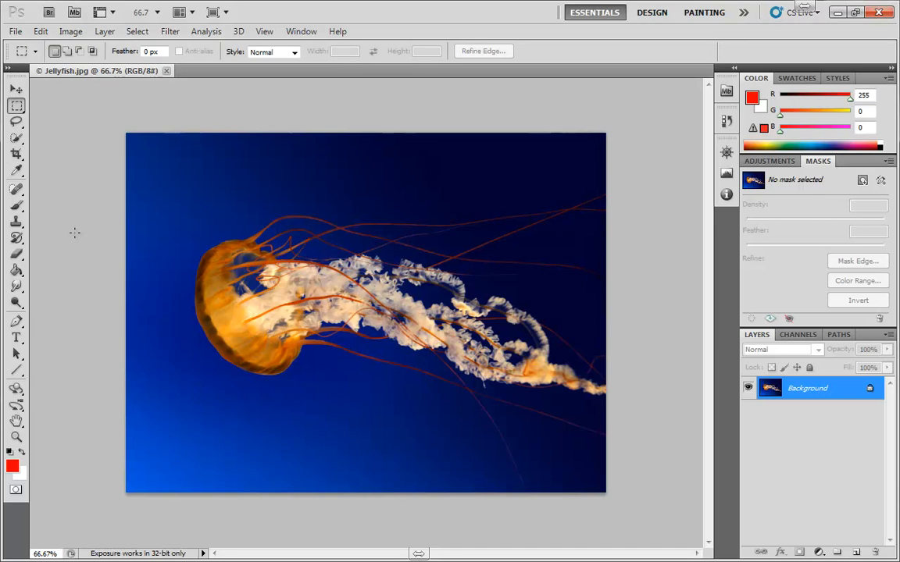
Cycle to the Elliptical Marquee, then choose Rectangular Marquee again from the marquee flyout.
{"action": "key", "text": "shift+m"}
{"action": "key", "text": "shift+m"}
{"action": "key", "text": "shift+m"}
{"action": "key", "text": "shift+m"}
{"action": "left_click", "coordinate": [17, 105]}
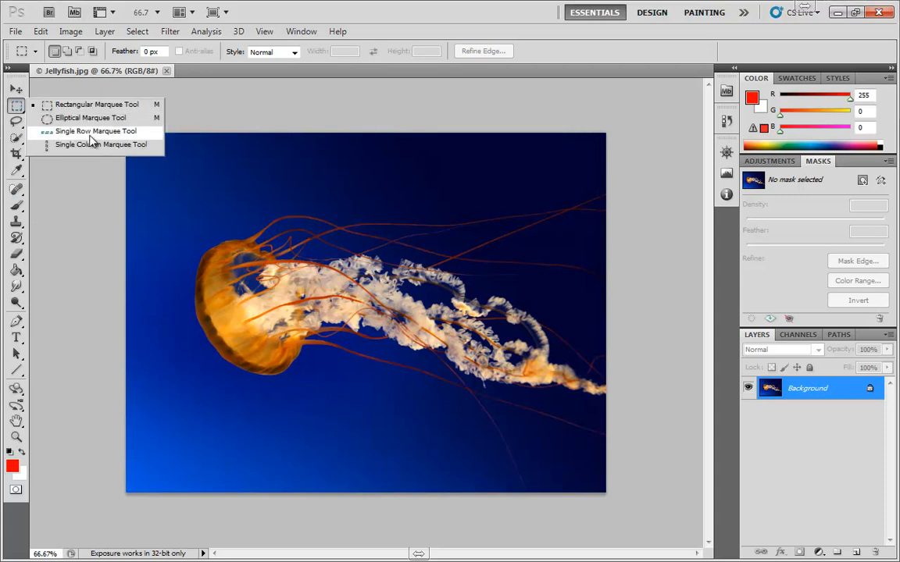
{"action": "left_click", "coordinate": [86, 104]}
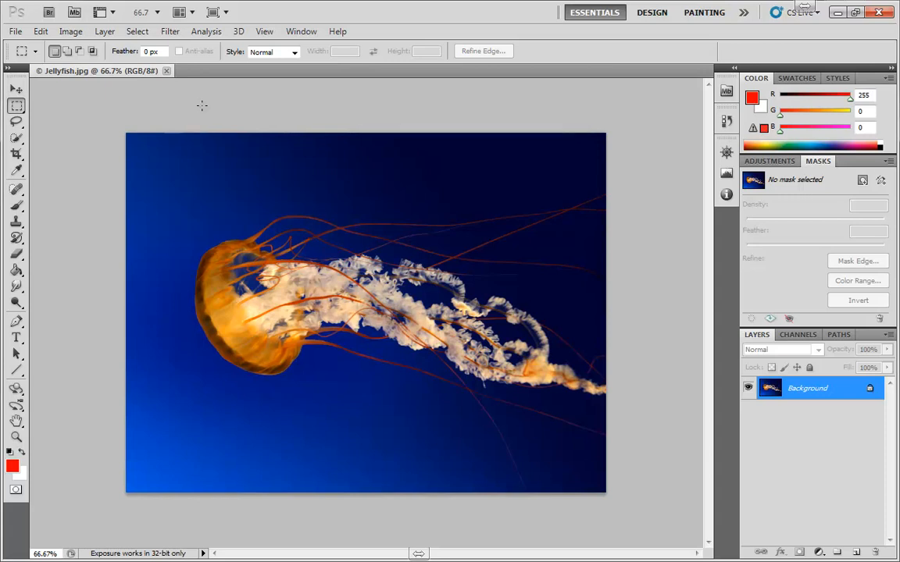
Try the Lasso tool and cycle its variants through to the Polygonal Lasso.
{"action": "key", "text": "l"}
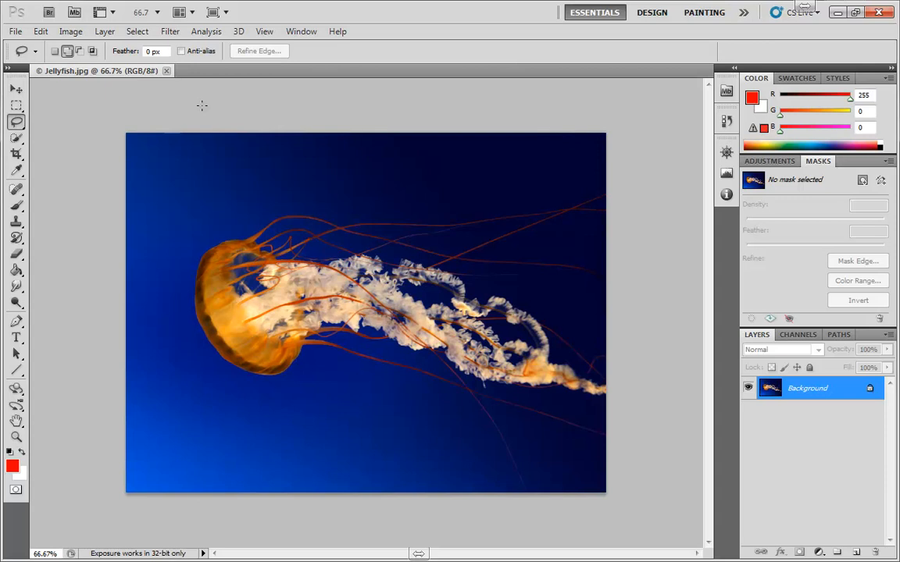
{"action": "key", "text": "m"}
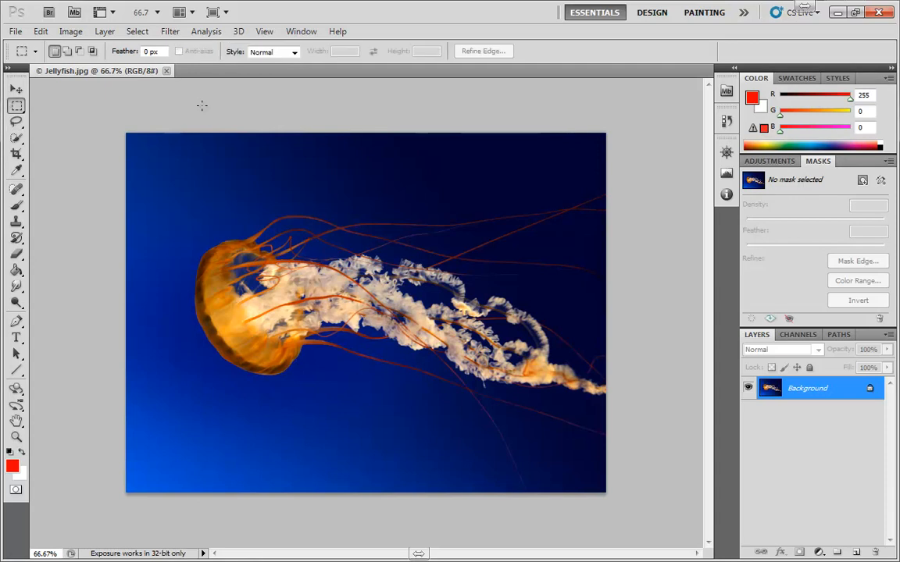
{"action": "key", "text": "l"}
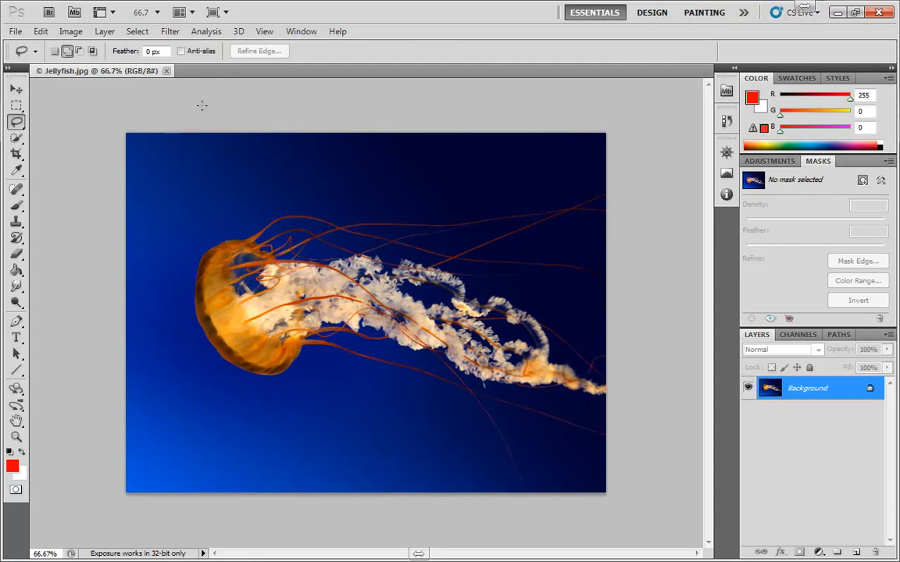
{"action": "key", "text": "shift+l"}
{"action": "key", "text": "shift+l"}
{"action": "key", "text": "shift+l"}
{"action": "key", "text": "shift+l"}
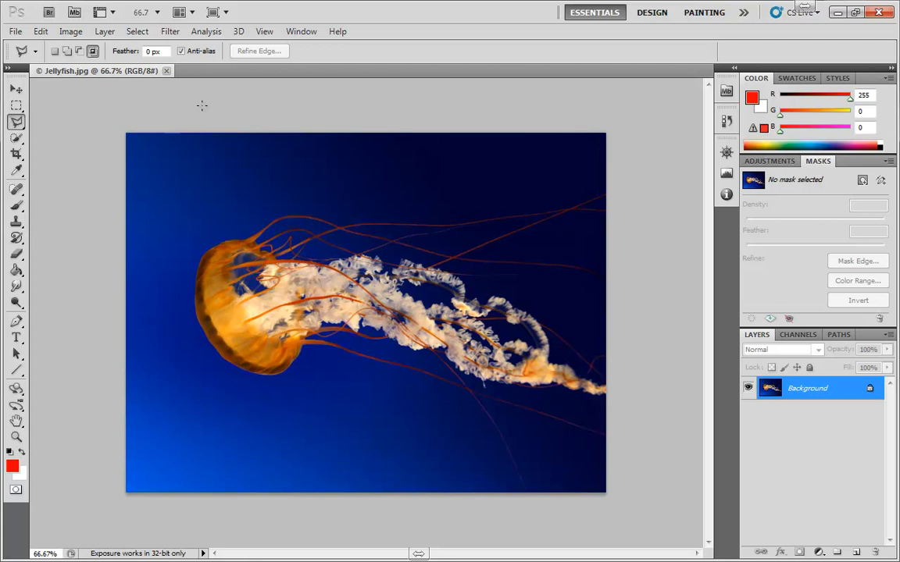
{"action": "key", "text": "shift+l"}
{"action": "key", "text": "shift+l"}
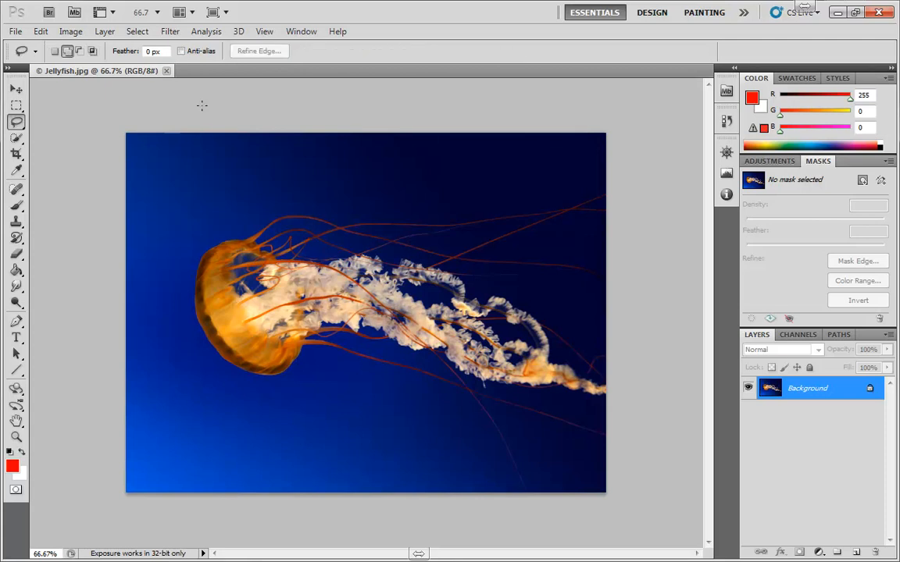
Toggle between Quick Selection and Magic Wand, ending on Quick Selection.
{"action": "key", "text": "w"}
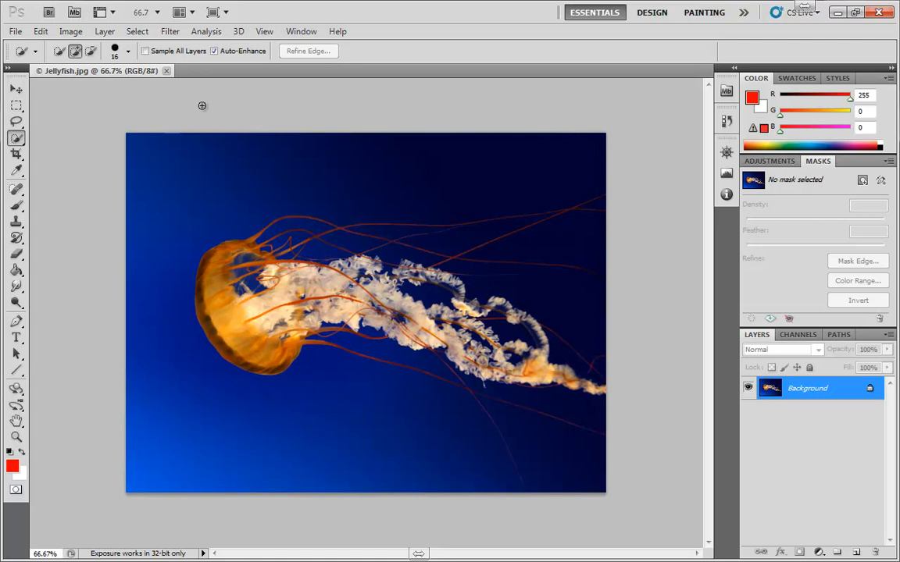
{"action": "key", "text": "shift+w"}
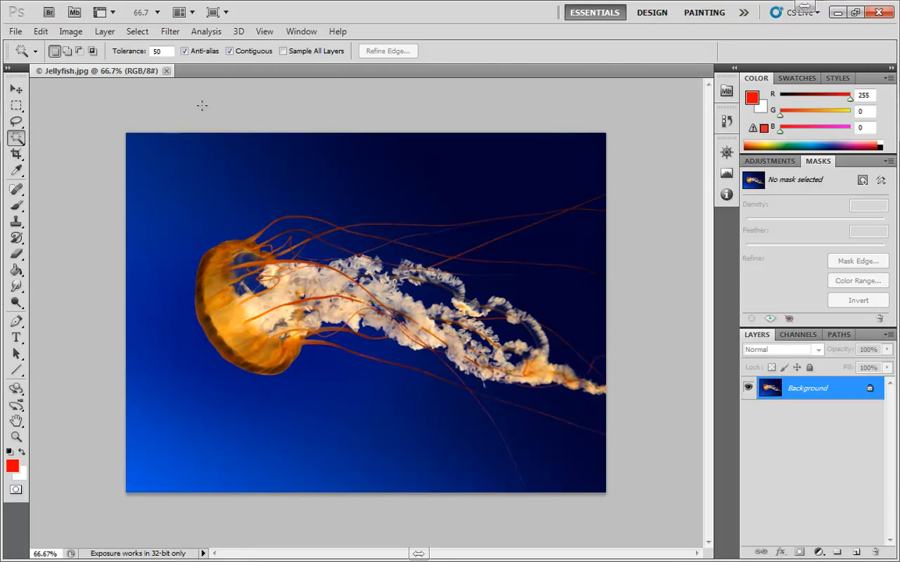
{"action": "key", "text": "shift+w"}
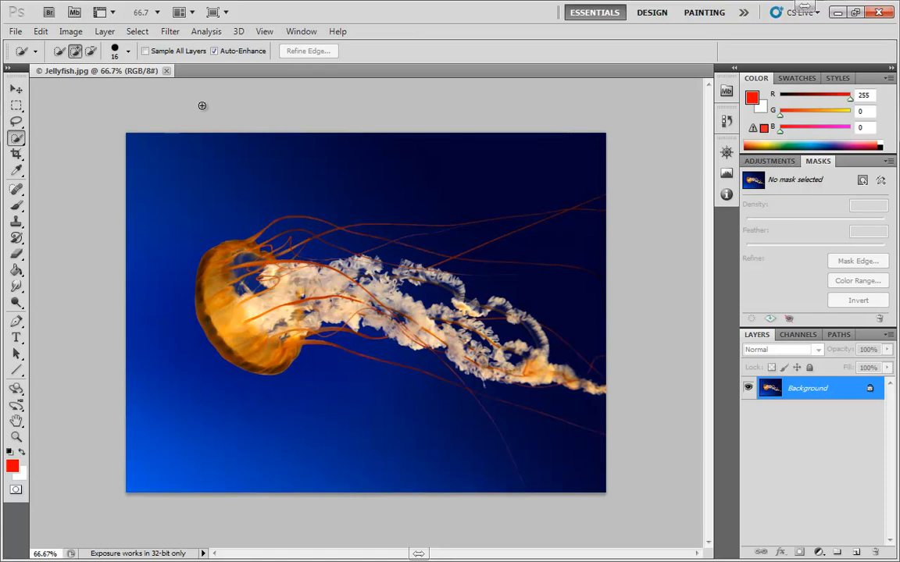
{"action": "key", "text": "shift+w"}
{"action": "key", "text": "shift+w"}
Draw a rectangular selection around the jellyfish's bell, remove it, then undo to restore it.
{"action": "left_click", "coordinate": [17, 105]}
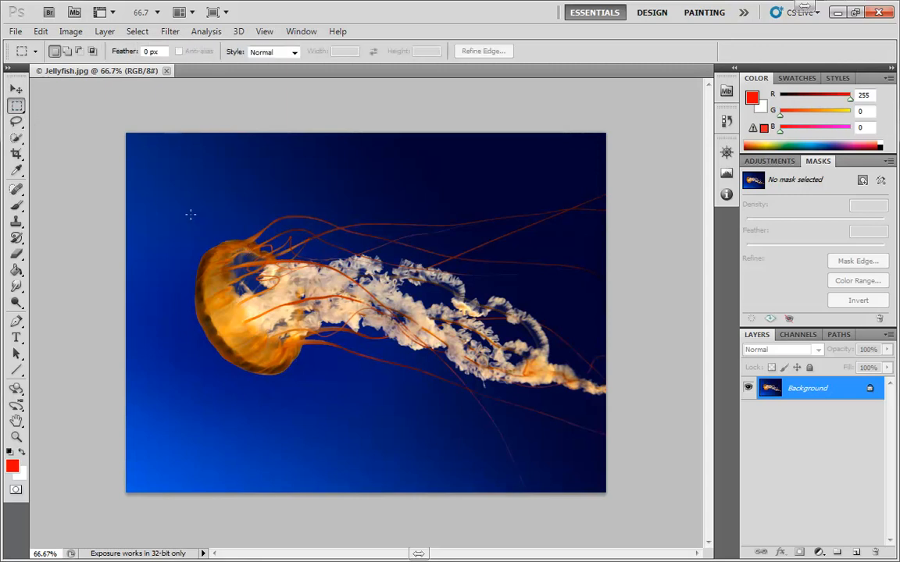
{"action": "left_click_drag", "start_coordinate": [287, 322], "coordinate": [446, 361]}
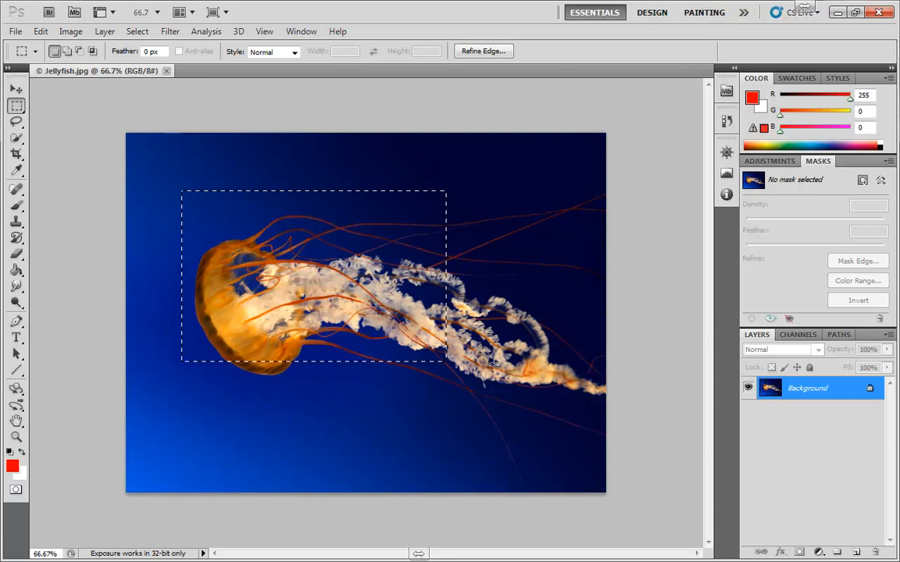
{"action": "left_click", "coordinate": [495, 370]}
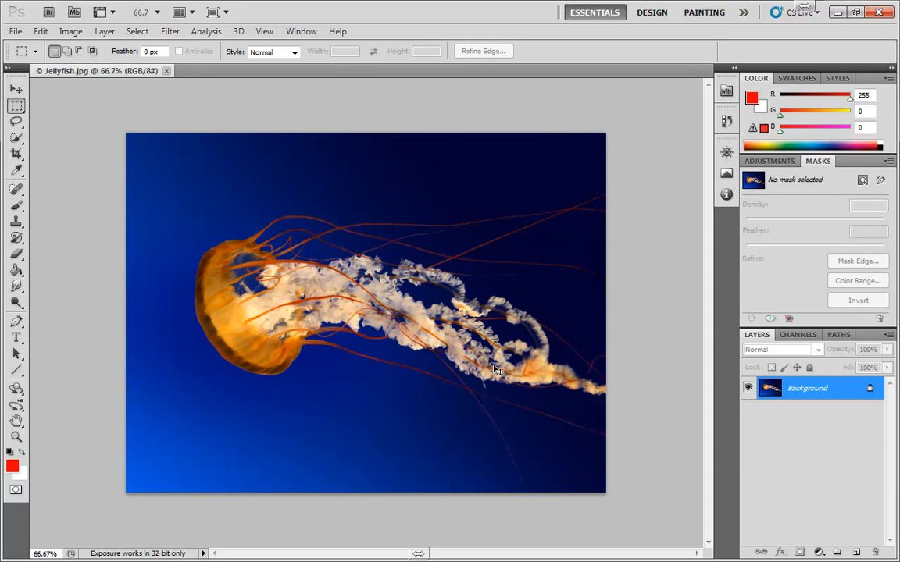
{"action": "key", "text": "ctrl+z"}
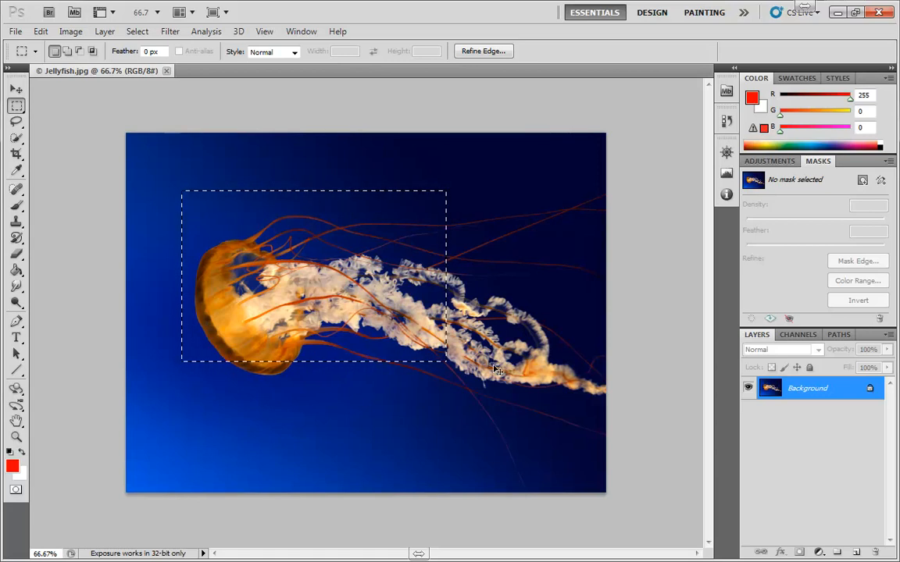
Deselect with Ctrl+D, reselect with Ctrl+Shift+D, then select the entire canvas.
{"action": "key", "text": "ctrl+d"}
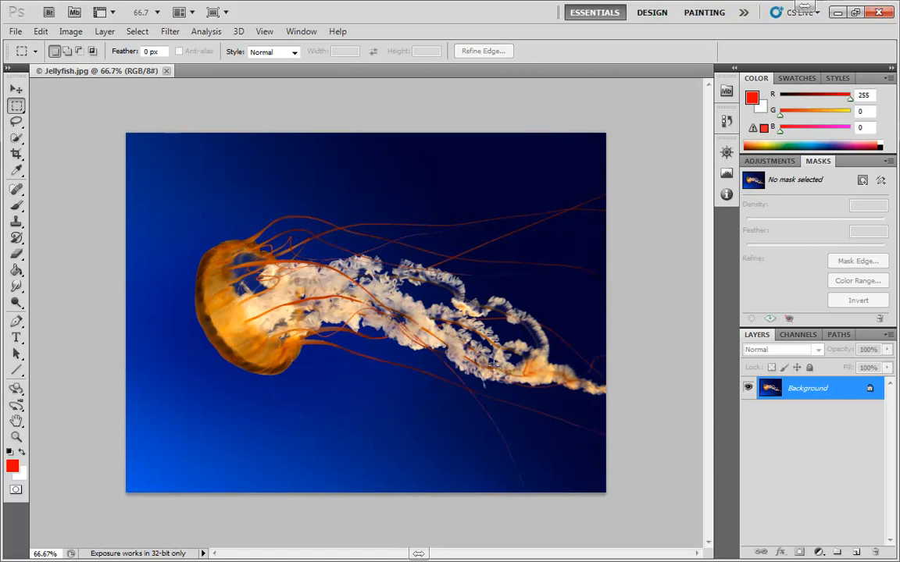
{"action": "key", "text": "ctrl+shift+d"}
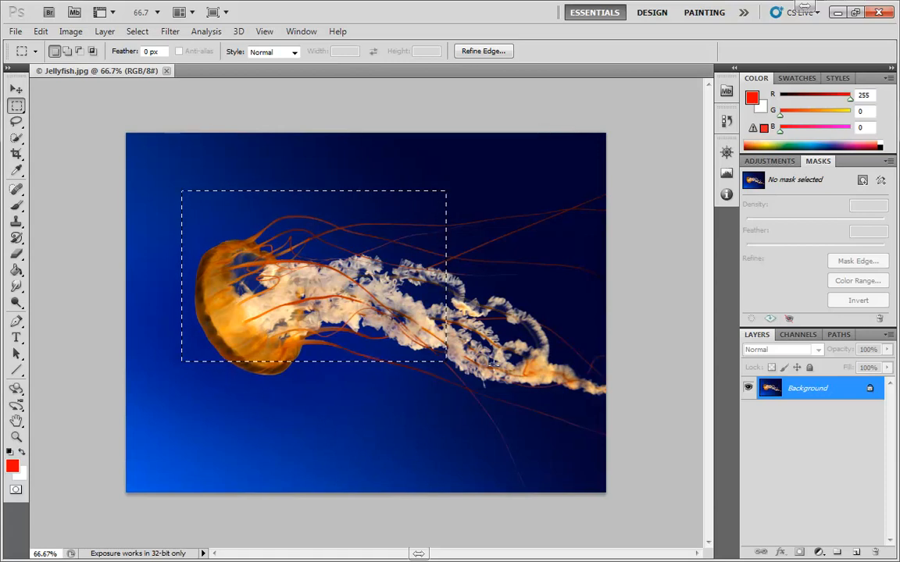
{"action": "key", "text": "ctrl+a"}
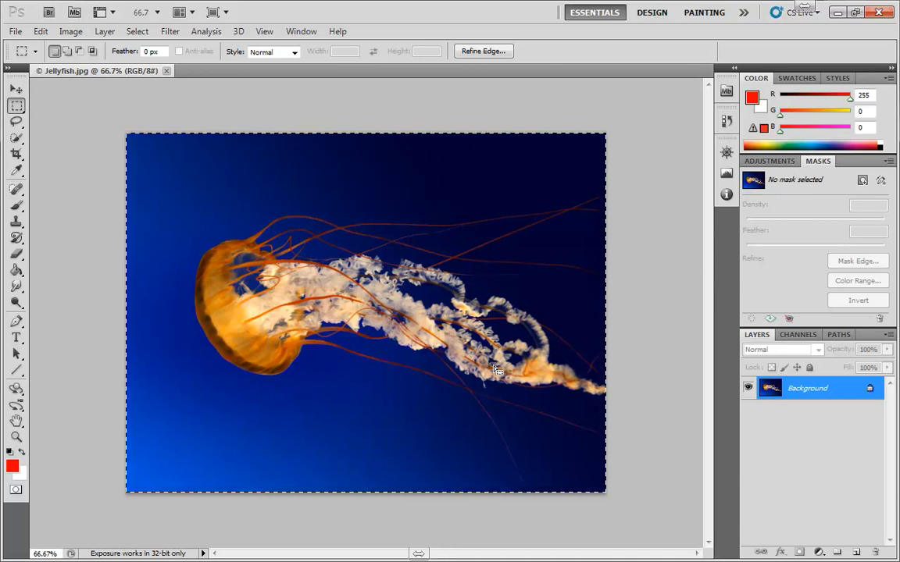
Clear the selection and add a red Solid Color fill layer over the photo.
{"action": "left_click", "coordinate": [553, 453]}
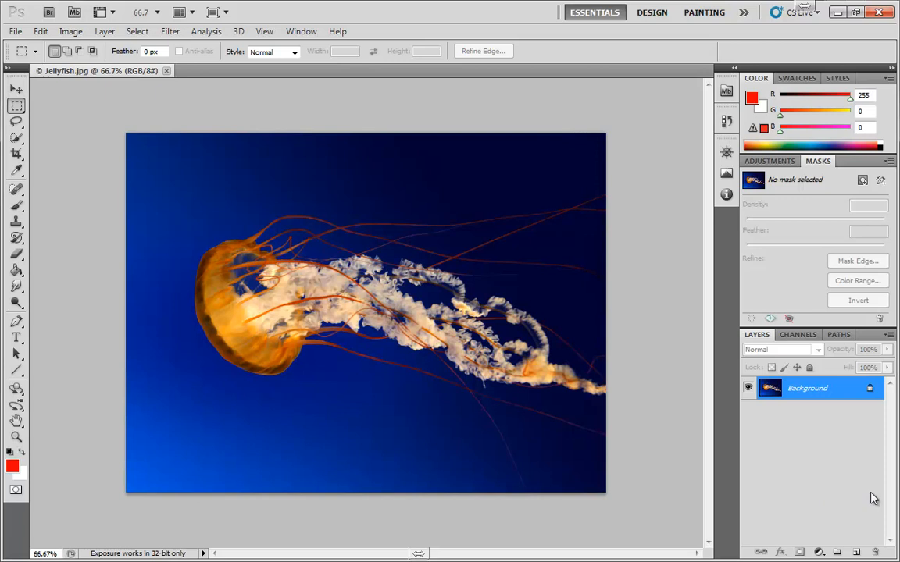
{"action": "left_click", "coordinate": [818, 552]}
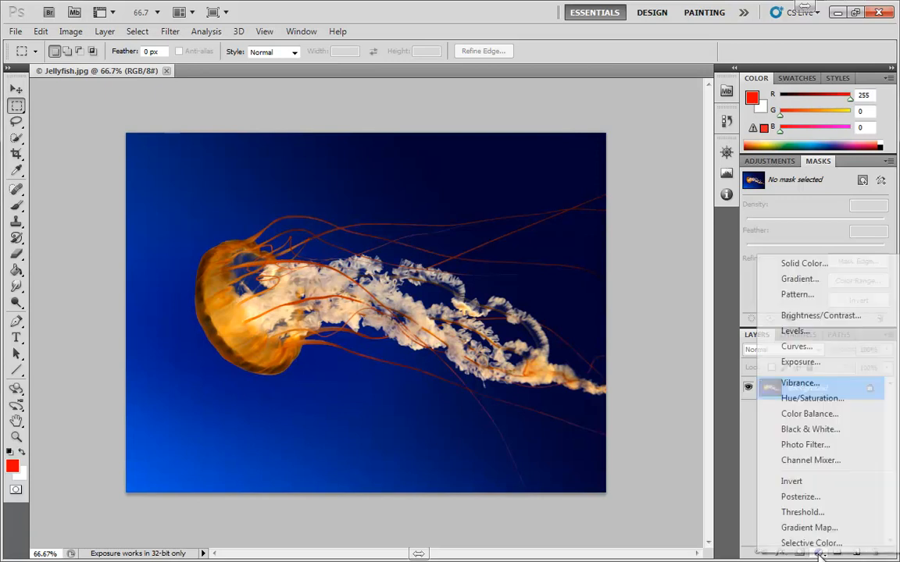
{"action": "left_click", "coordinate": [801, 266]}
{"action": "left_click", "coordinate": [807, 239]}
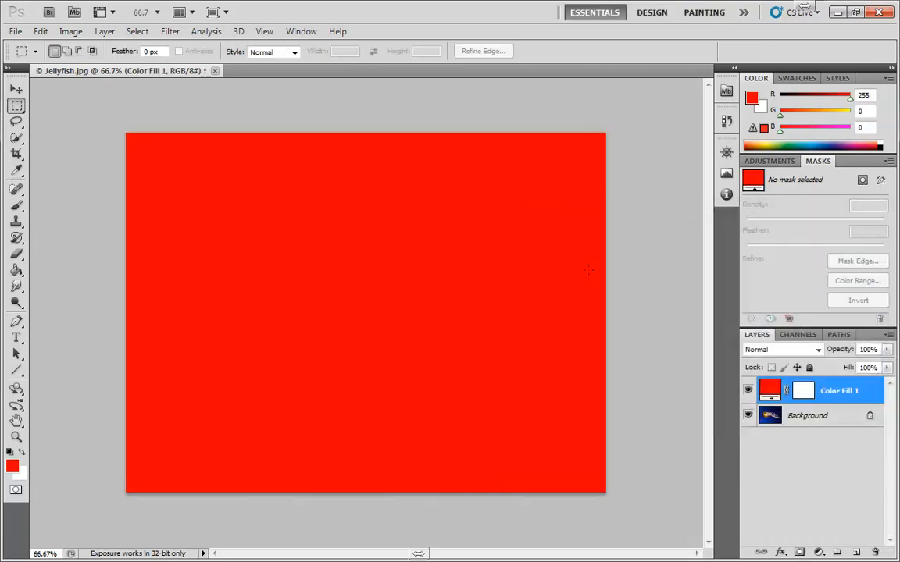
Delete the Color Fill 1 layer by dragging it to the trash.
{"action": "key", "text": "v"}
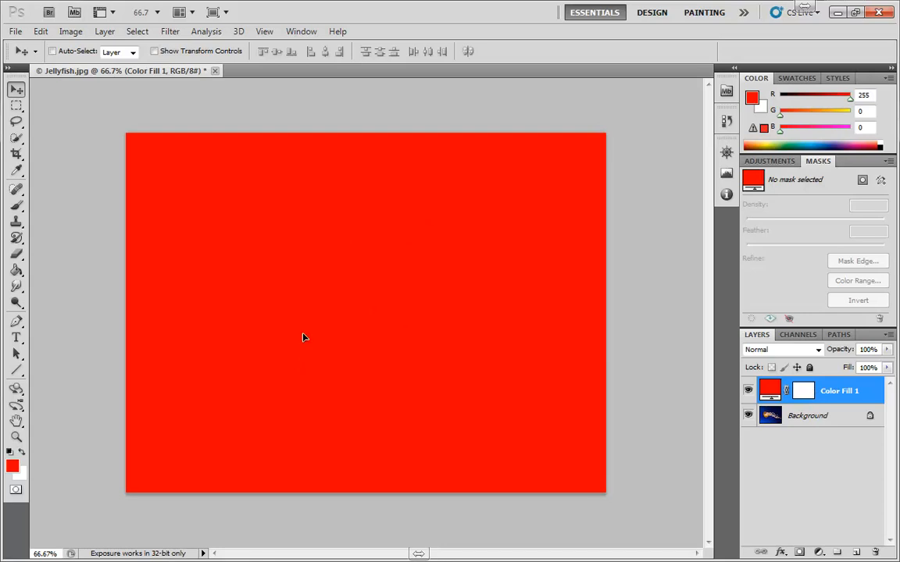
{"action": "left_click", "coordinate": [805, 390]}
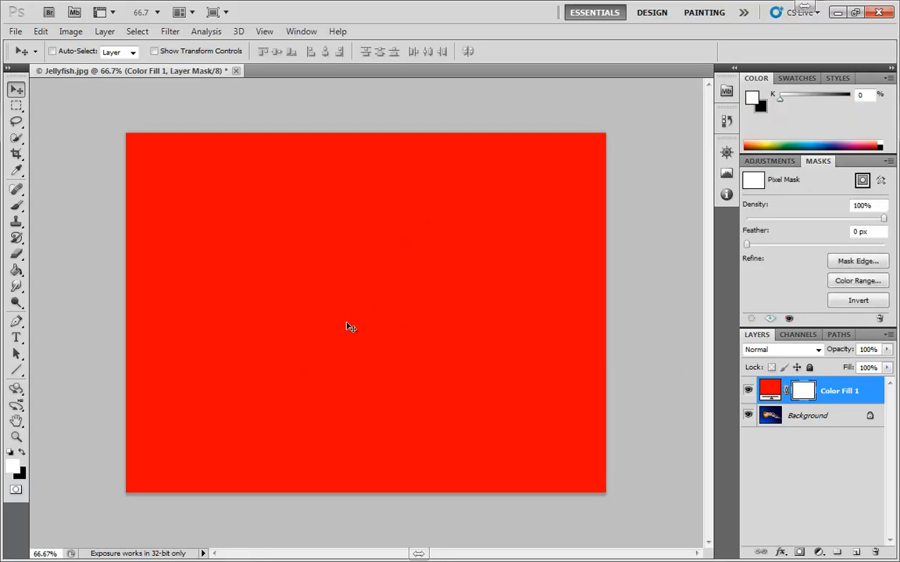
{"action": "left_click_drag", "start_coordinate": [839, 393], "coordinate": [876, 552]}
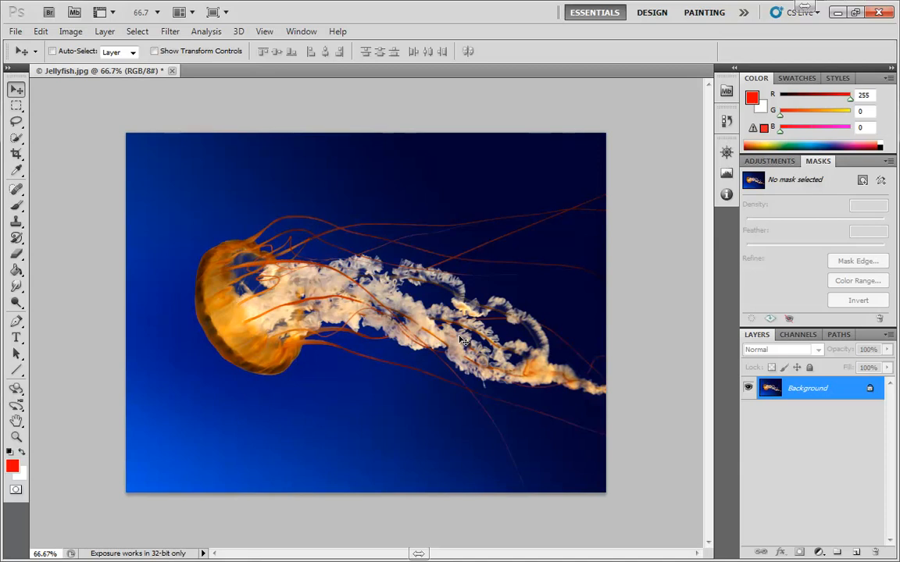
Select all and add a red Solid Color fill layer over the whole image.
{"action": "key", "text": "ctrl+a"}
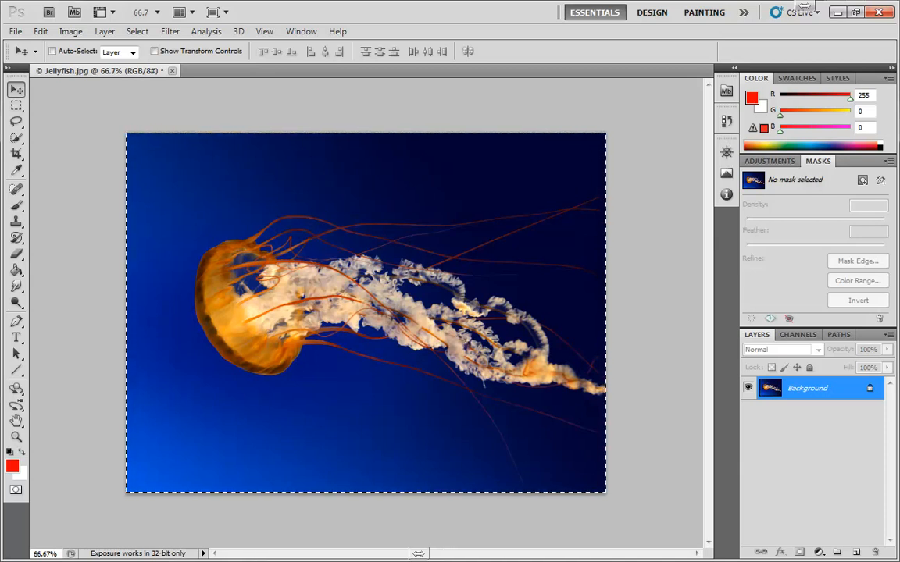
{"action": "left_click", "coordinate": [818, 553]}
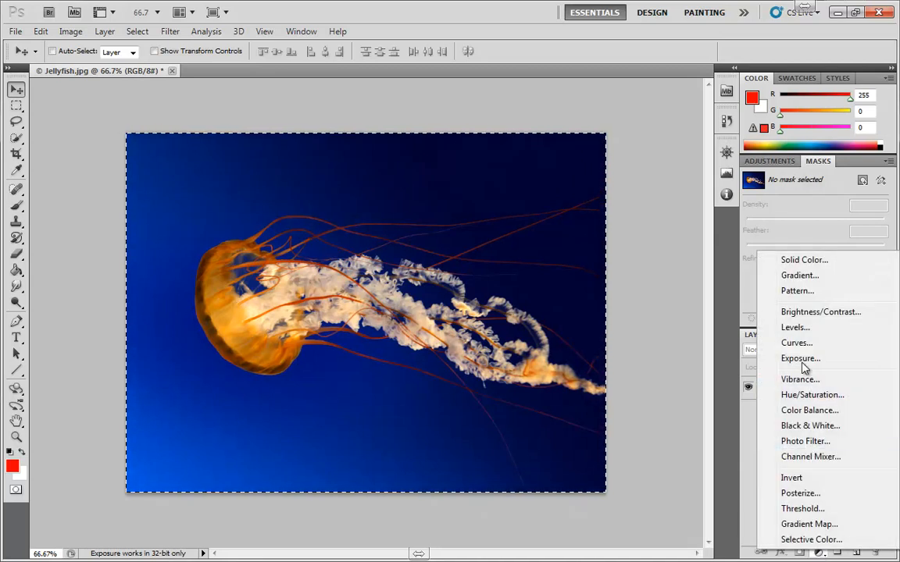
{"action": "left_click", "coordinate": [802, 257]}
{"action": "left_click", "coordinate": [805, 249]}
Drag the red fill aside to reveal the photo, then delete Color Fill 1.
{"action": "key", "text": "v"}
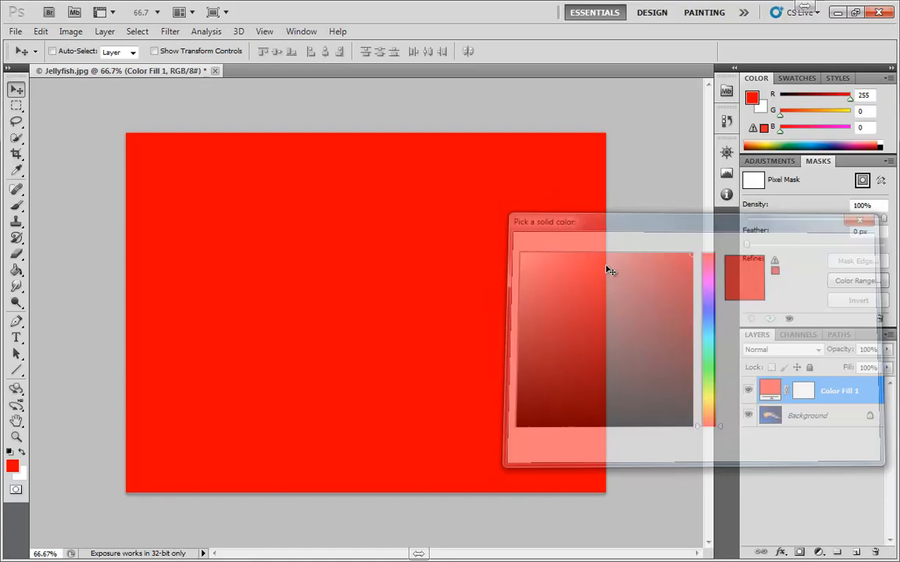
{"action": "left_click_drag", "start_coordinate": [498, 257], "coordinate": [463, 308]}
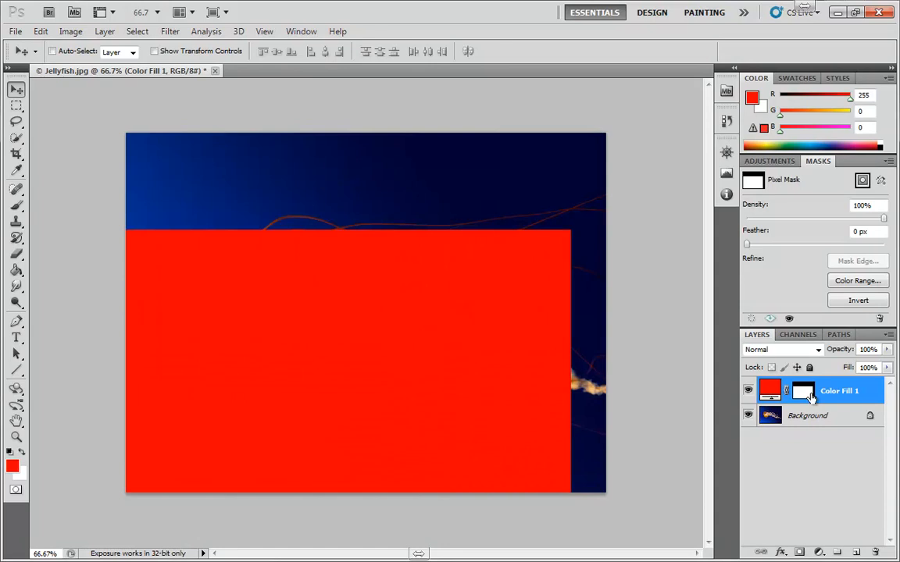
{"action": "left_click_drag", "start_coordinate": [839, 392], "coordinate": [877, 553]}
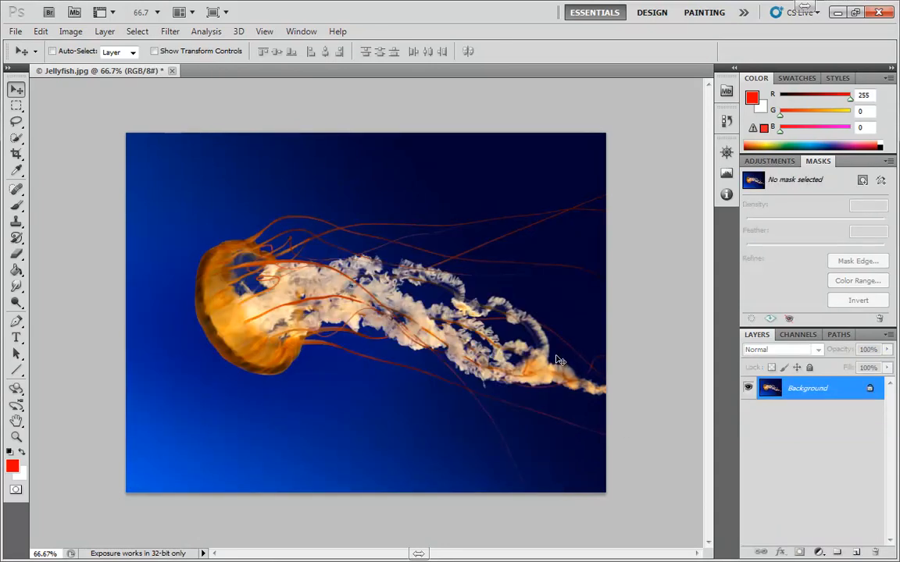
{"action": "left_click", "coordinate": [16, 105]}
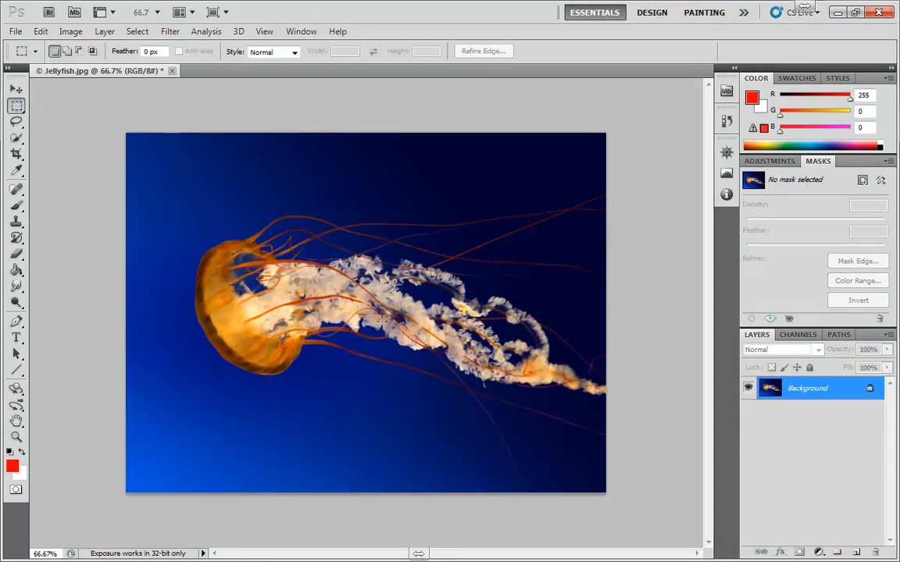
{"action": "left_click_drag", "start_coordinate": [444, 419], "coordinate": [445, 419]}
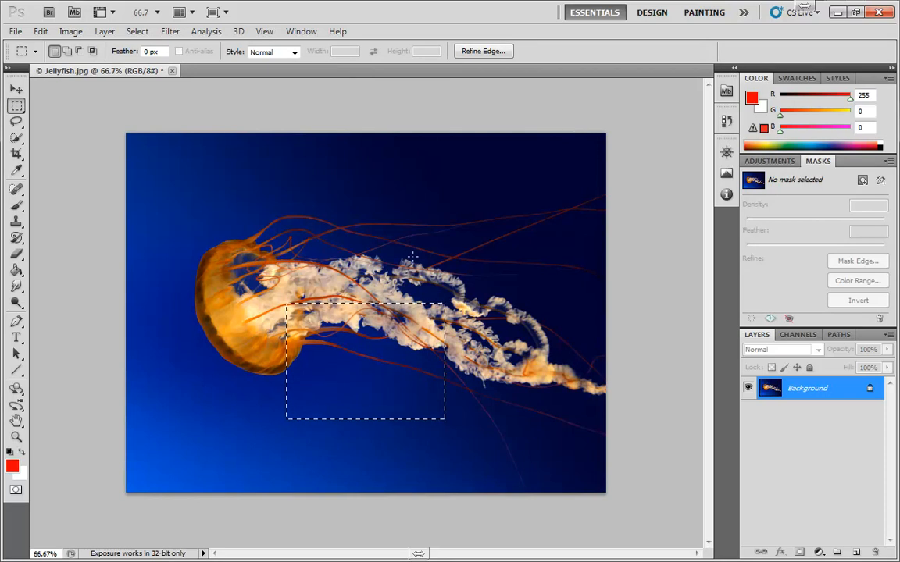
{"action": "key", "text": "ctrl+shift+i"}
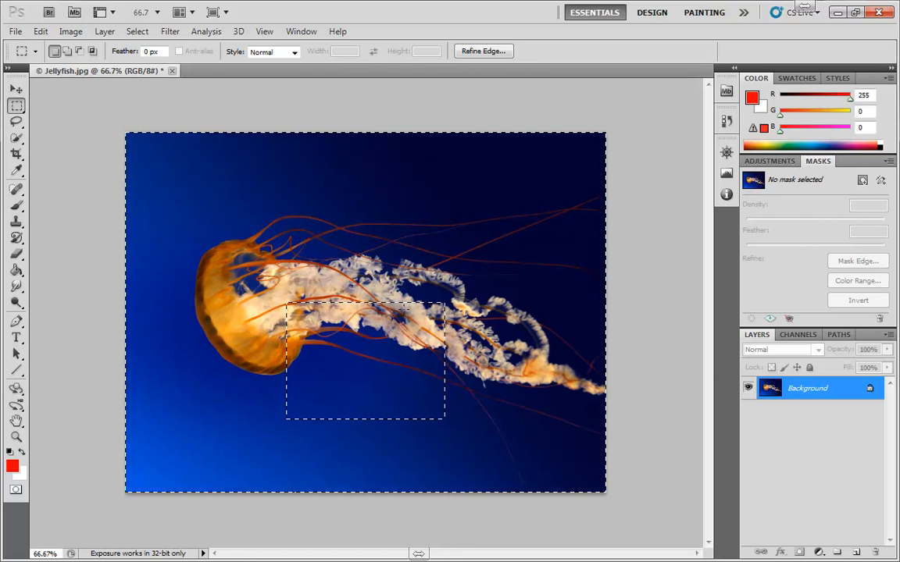
{"action": "key", "text": "ctrl+shift+i"}
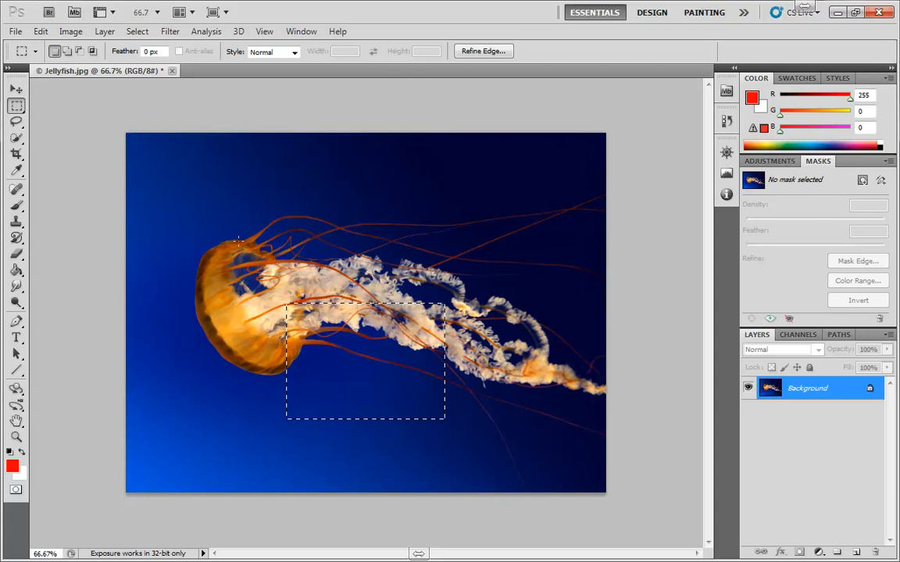
{"action": "left_click_drag", "start_coordinate": [246, 248], "coordinate": [478, 403]}
{"action": "left_click", "coordinate": [819, 552]}
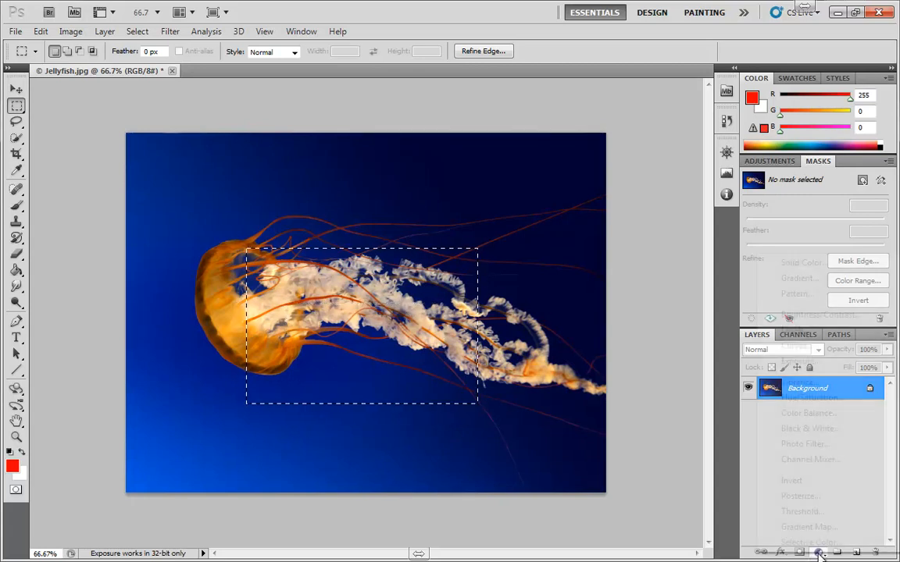
{"action": "left_click", "coordinate": [804, 263]}
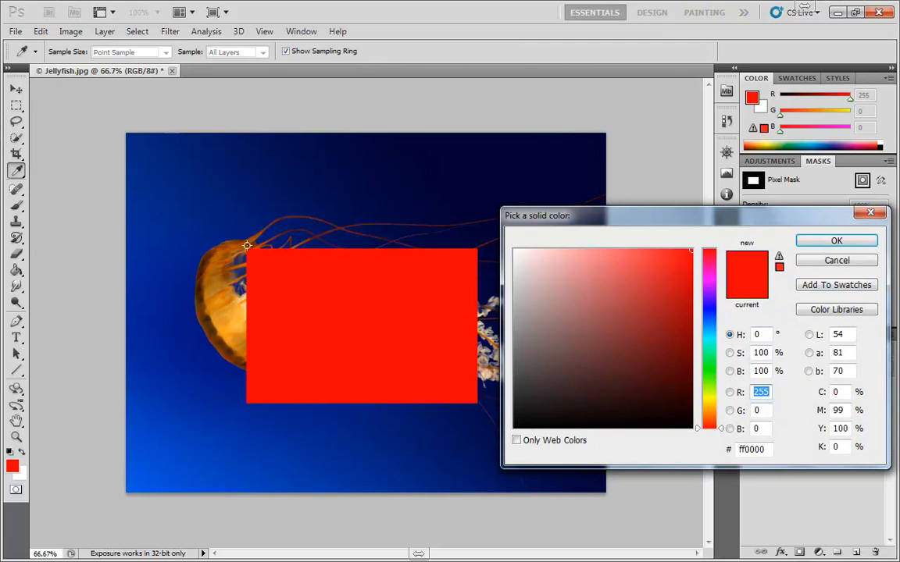
{"action": "left_click", "coordinate": [836, 261]}
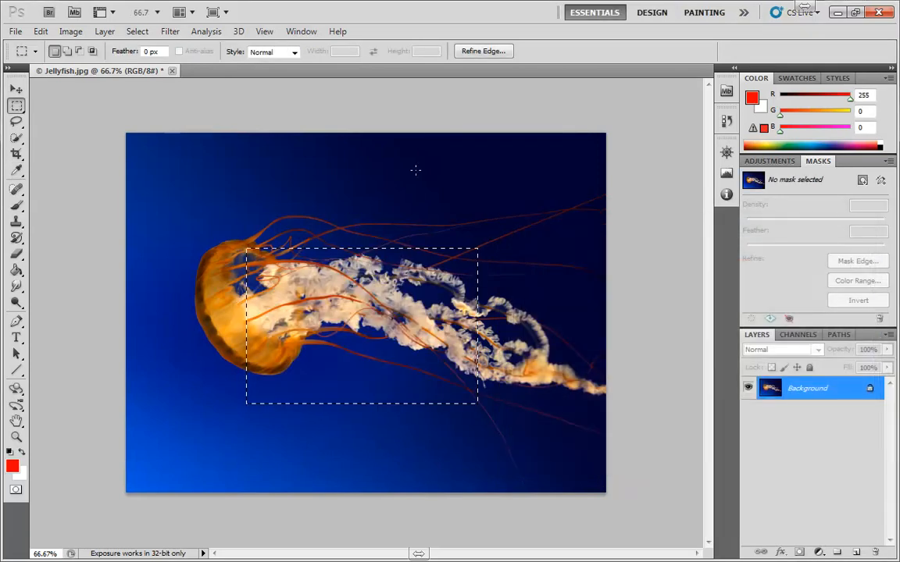
{"action": "key", "text": "ctrl+shift+i"}
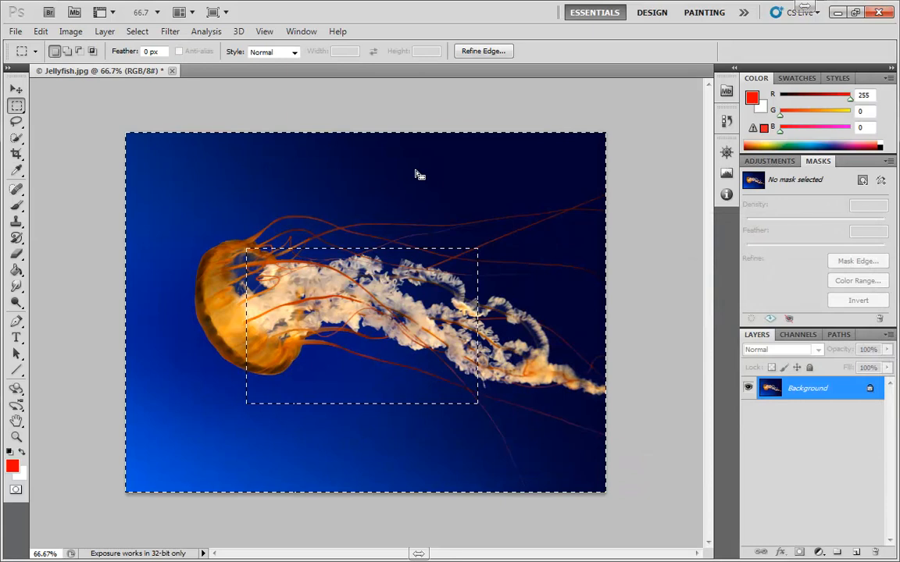
{"action": "left_click", "coordinate": [822, 553]}
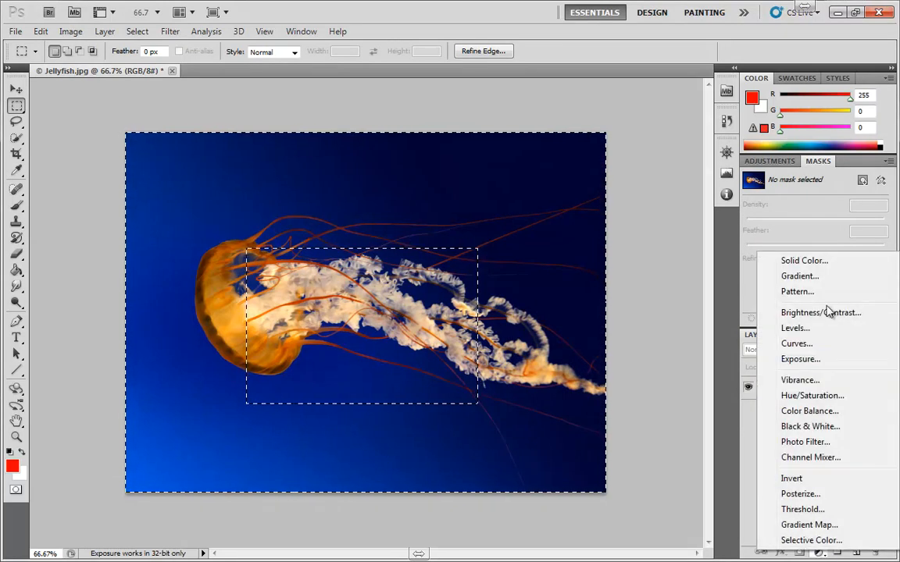
{"action": "left_click", "coordinate": [775, 259]}
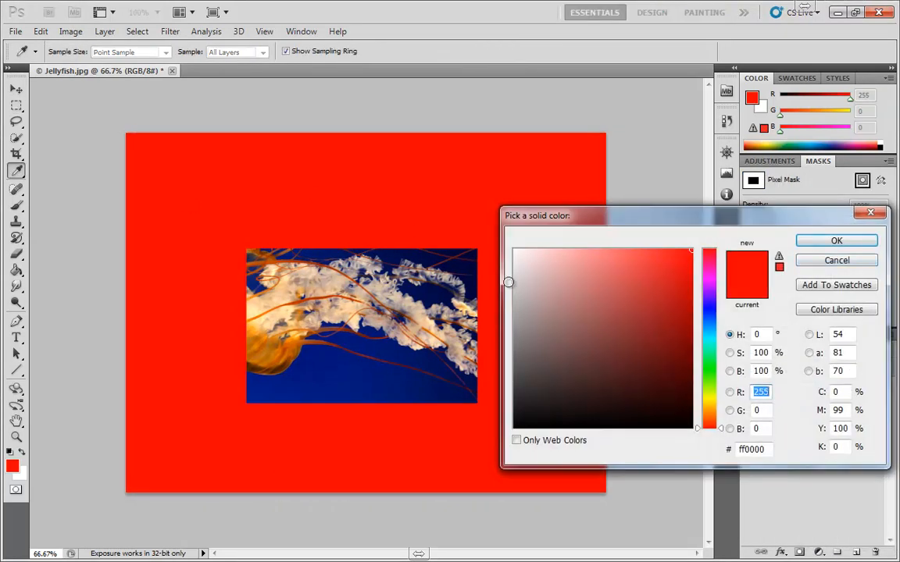
{"action": "left_click", "coordinate": [854, 262]}
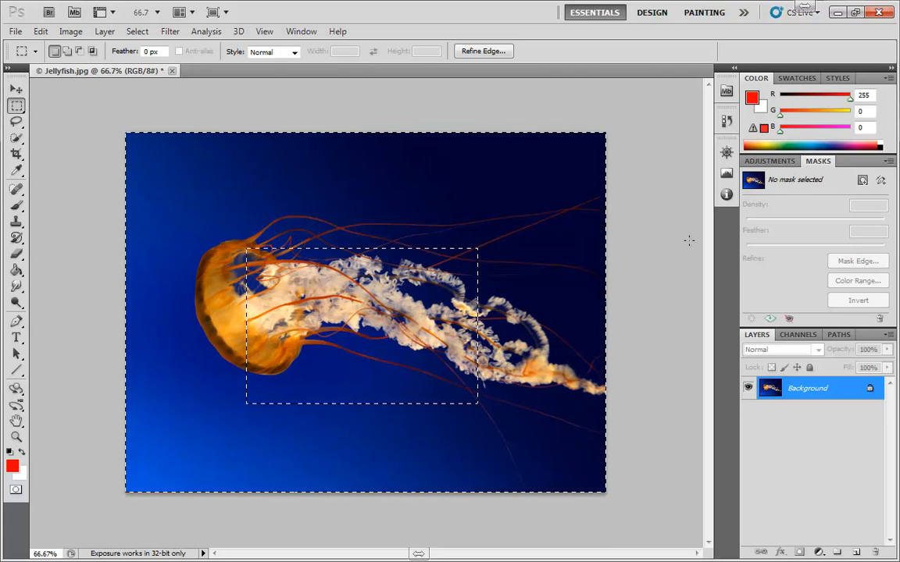
{"action": "left_click", "coordinate": [690, 243]}
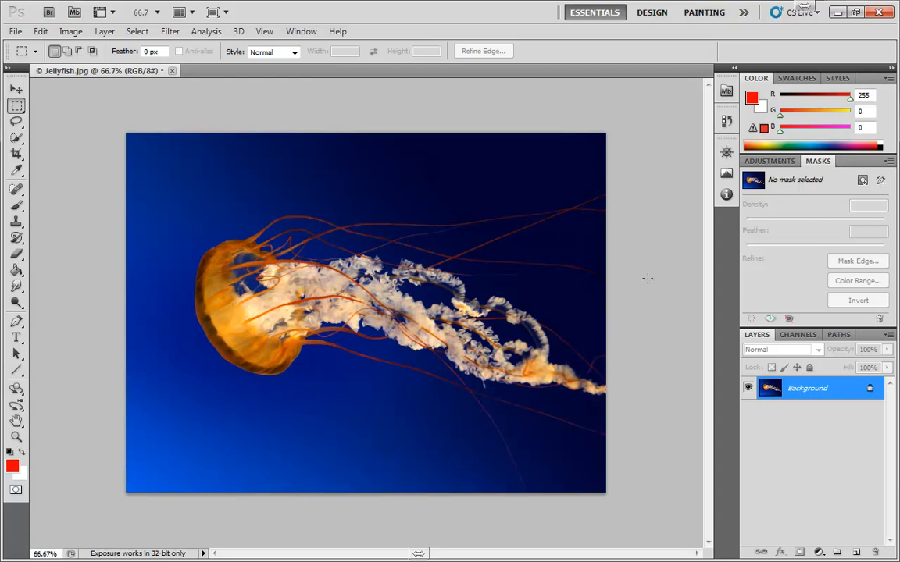
Lasso the middle tentacles, fill them with a red Solid Color layer, and load its mask as a selection.
{"action": "left_click", "coordinate": [15, 121]}
{"action": "mouse_move", "coordinate": [321, 223]}
{"action": "left_mouse_down"}
{"action": "mouse_move", "coordinate": [327, 364]}
{"action": "mouse_move", "coordinate": [451, 440]}
{"action": "mouse_move", "coordinate": [480, 295]}
{"action": "mouse_move", "coordinate": [335, 189]}
{"action": "left_mouse_up"}
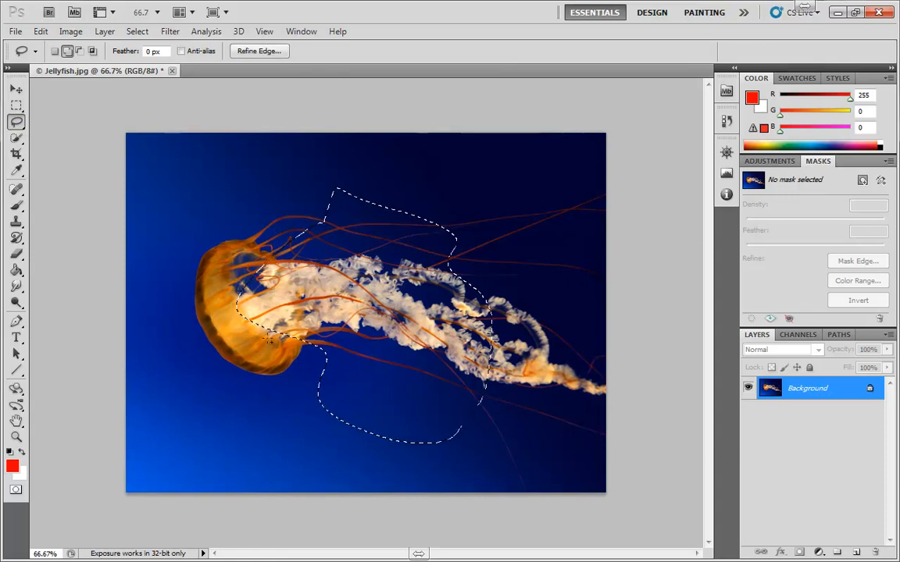
{"action": "left_click", "coordinate": [819, 552]}
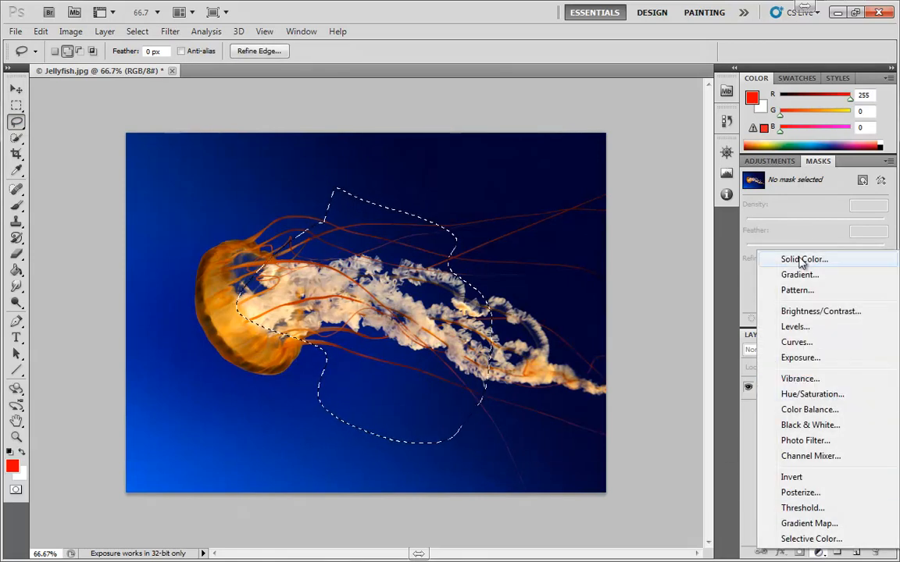
{"action": "left_click", "coordinate": [802, 260]}
{"action": "left_click", "coordinate": [825, 237]}
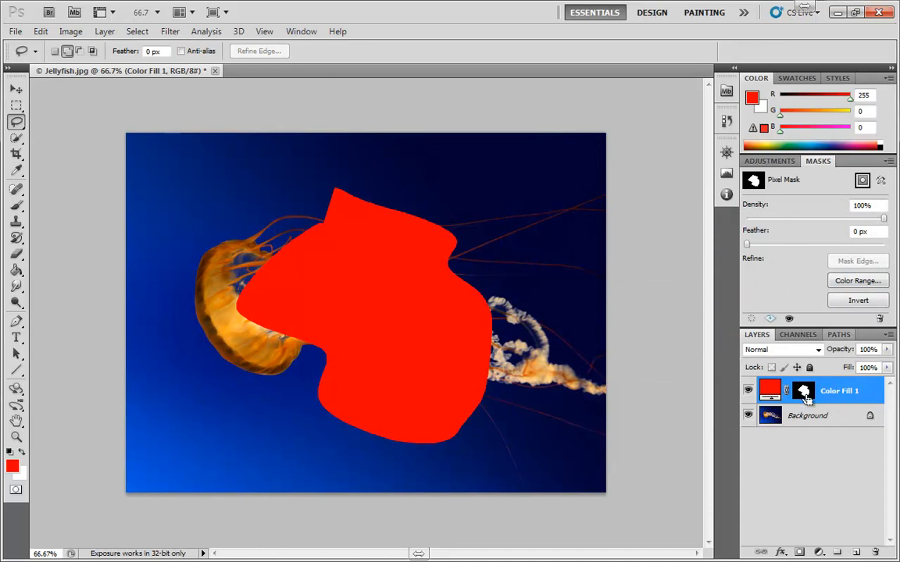
{"action": "left_click", "coordinate": [804, 396], "text": "ctrl"}
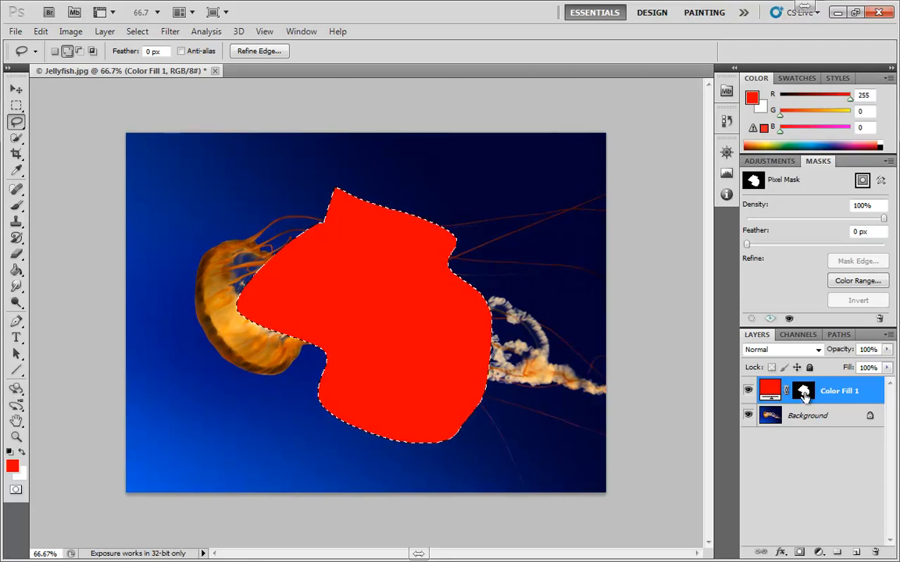
Load Color Fill 1's mask, invert it, and fill everything outside with a red Color Fill 2.
{"action": "key", "text": "ctrl+d"}
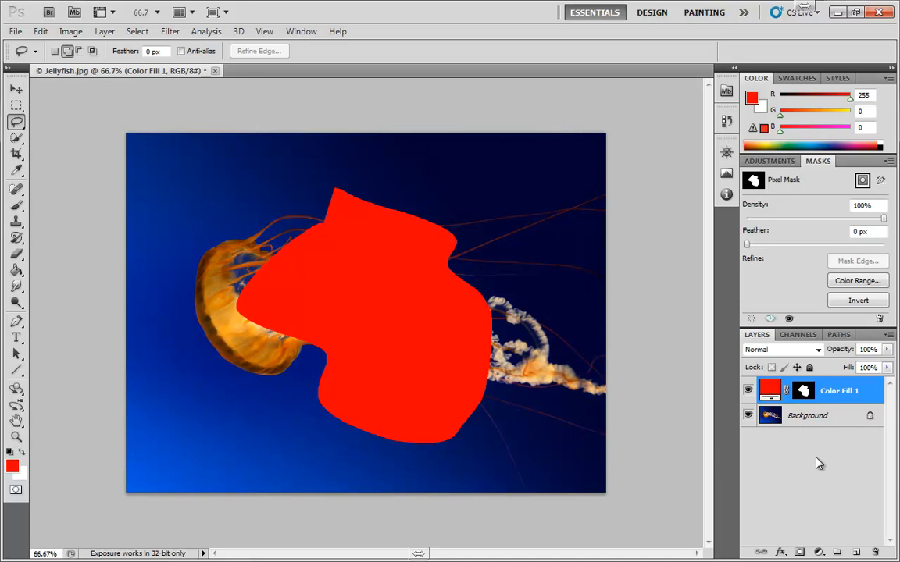
{"action": "left_click", "coordinate": [804, 392], "text": "ctrl"}
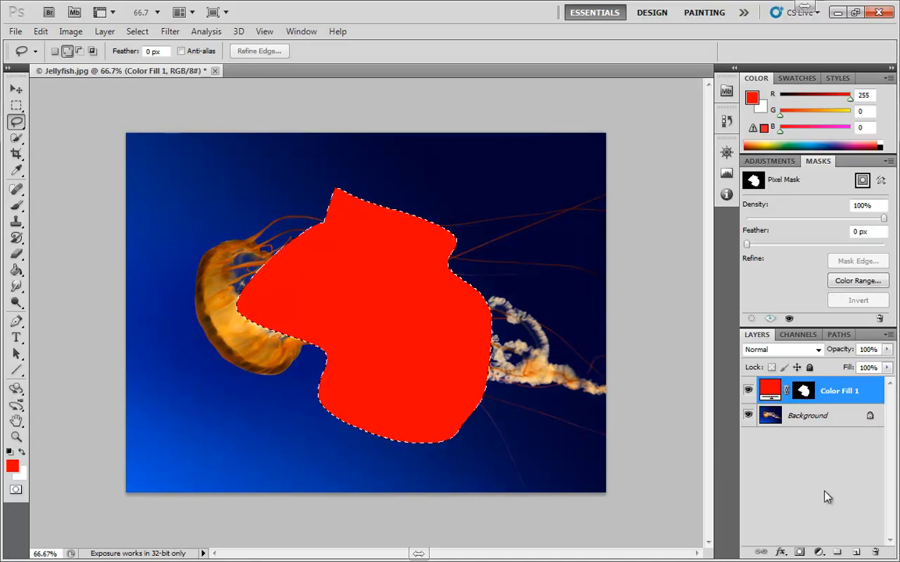
{"action": "key", "text": "ctrl+shift+i"}
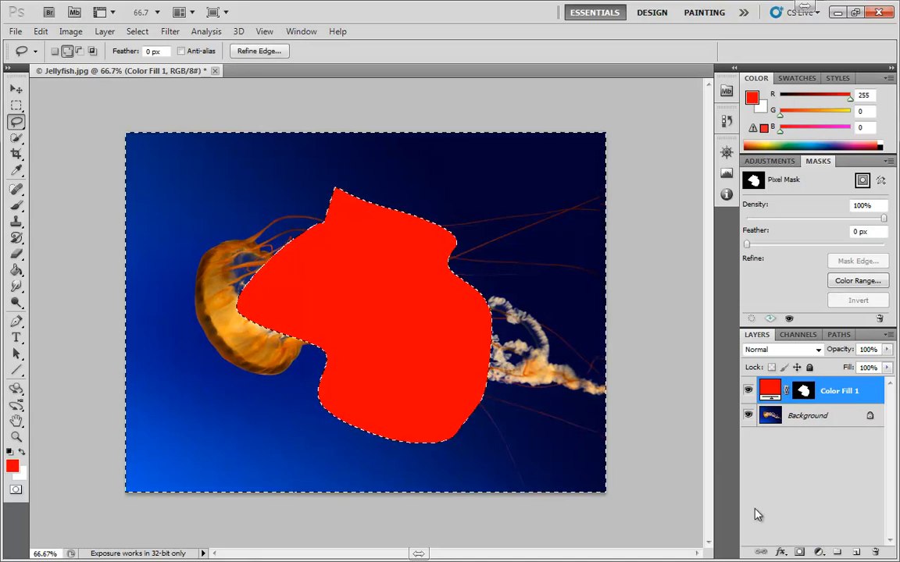
{"action": "left_click", "coordinate": [820, 553]}
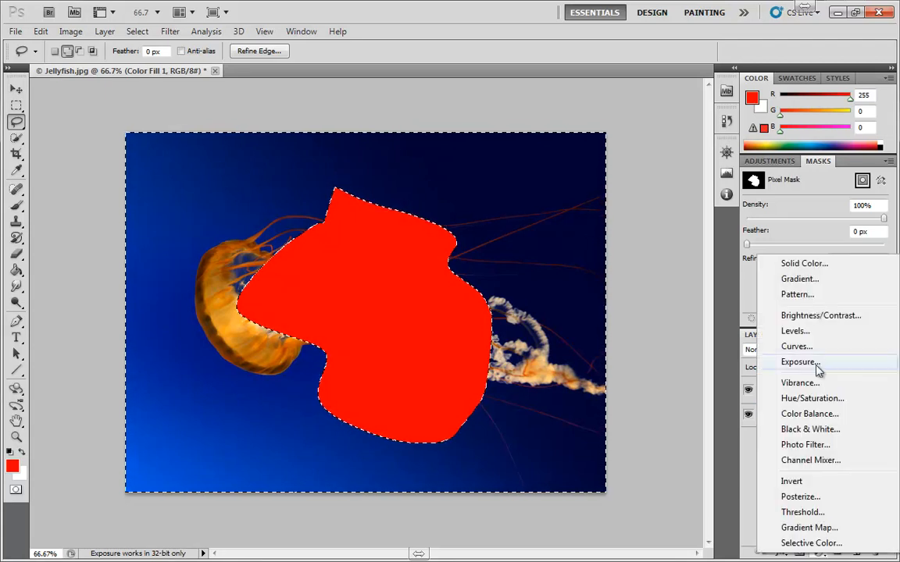
{"action": "left_click", "coordinate": [820, 262]}
{"action": "left_click", "coordinate": [812, 242]}
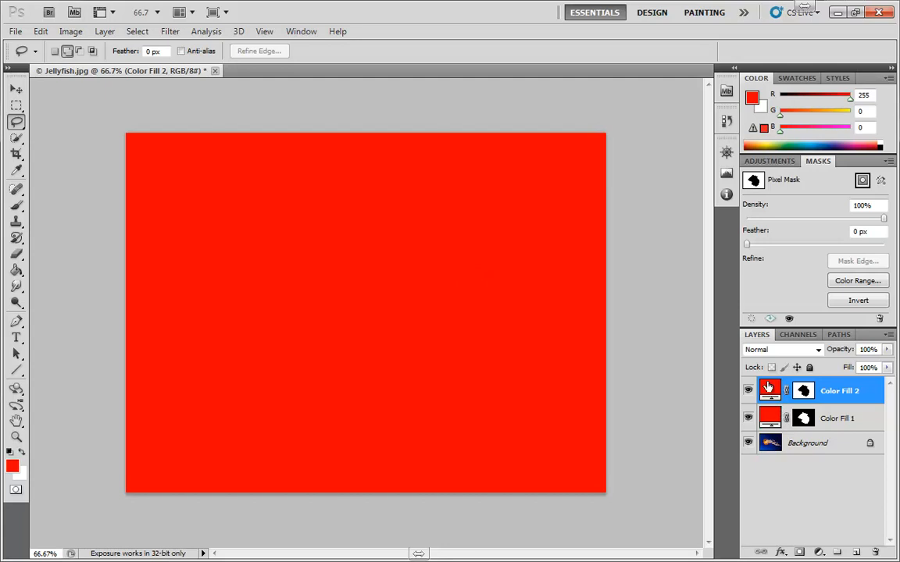
Change Color Fill 2's colour to blue (hue 219).
{"action": "double_click", "coordinate": [769, 393]}
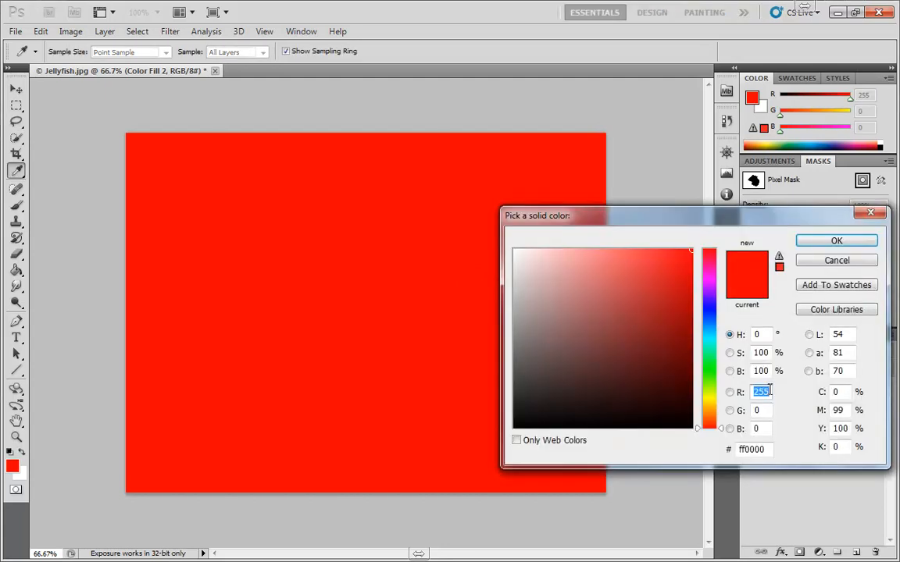
{"action": "left_click", "coordinate": [710, 322]}
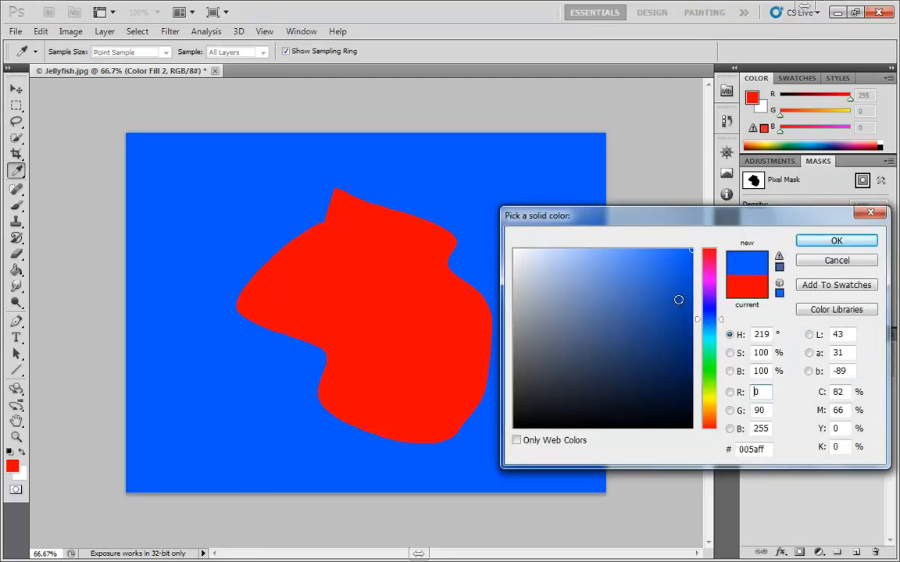
{"action": "left_click", "coordinate": [836, 241]}
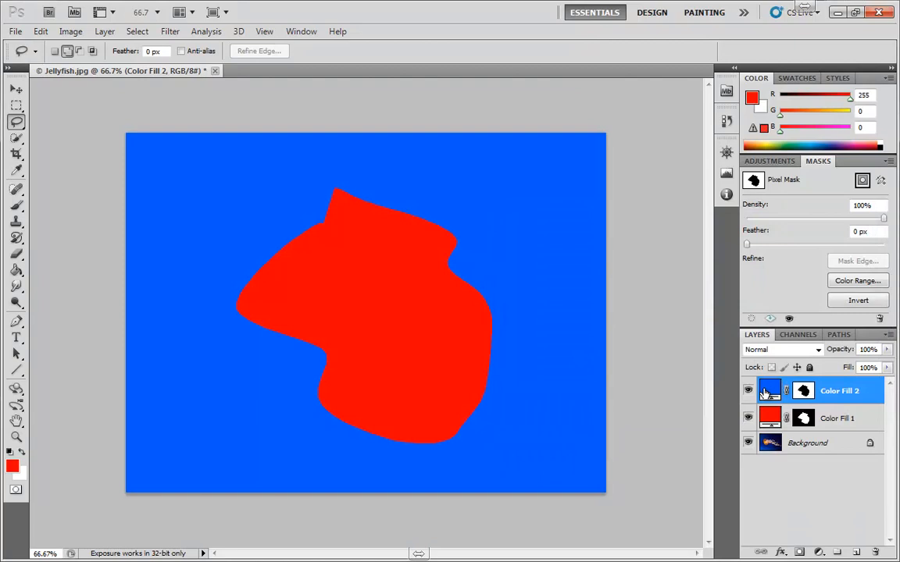
Delete the Color Fill 2 and Color Fill 1 layers.
{"action": "left_click_drag", "start_coordinate": [769, 393], "coordinate": [875, 553]}
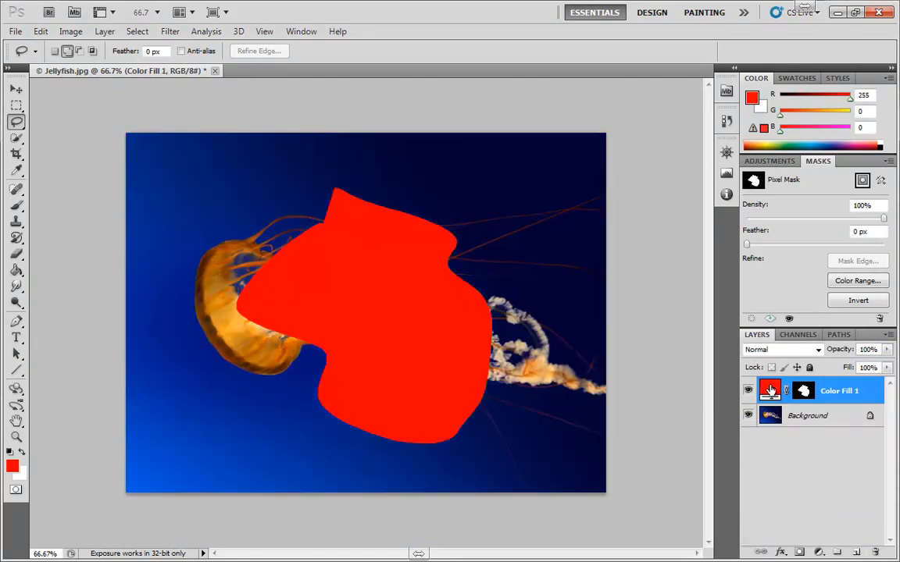
{"action": "left_click_drag", "start_coordinate": [770, 390], "coordinate": [876, 552]}
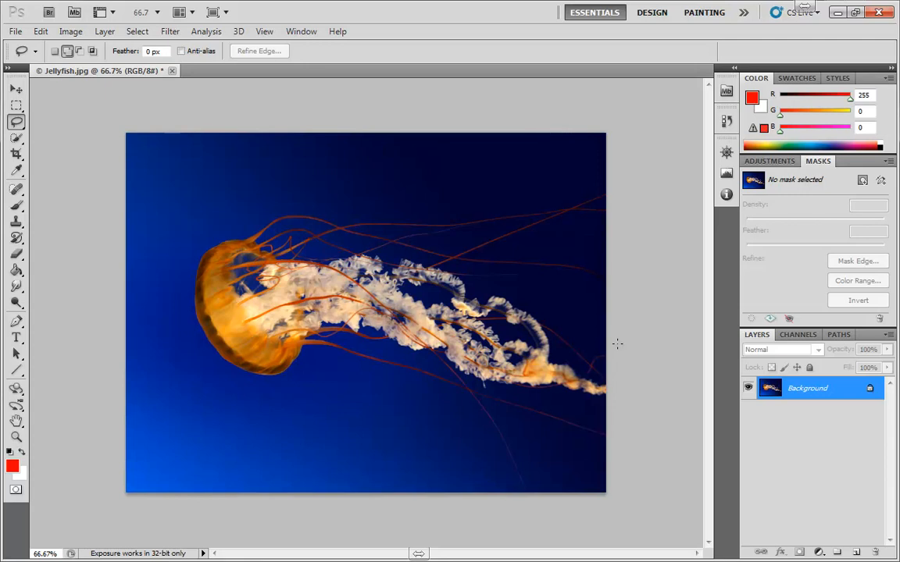
{"action": "key", "text": "m"}
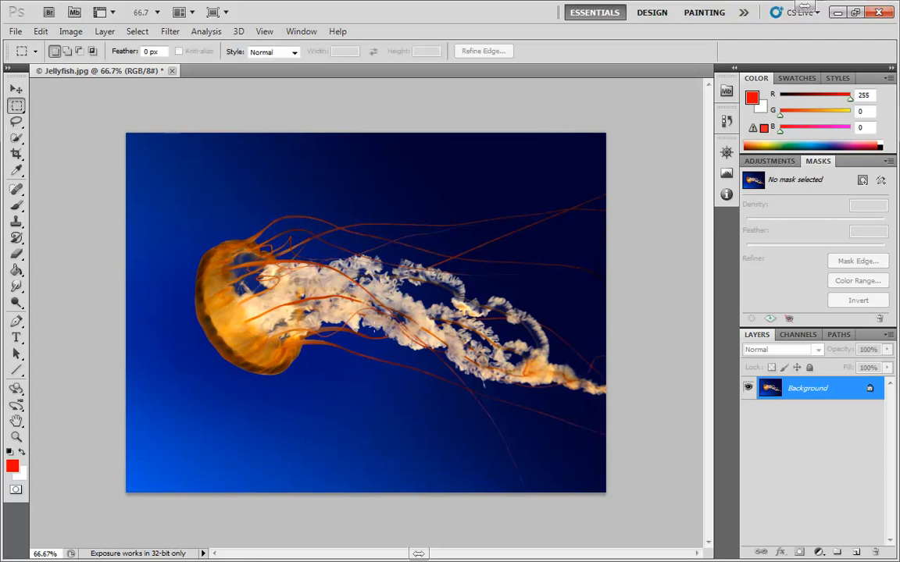
{"action": "key", "text": "l"}
{"action": "key", "text": "w"}
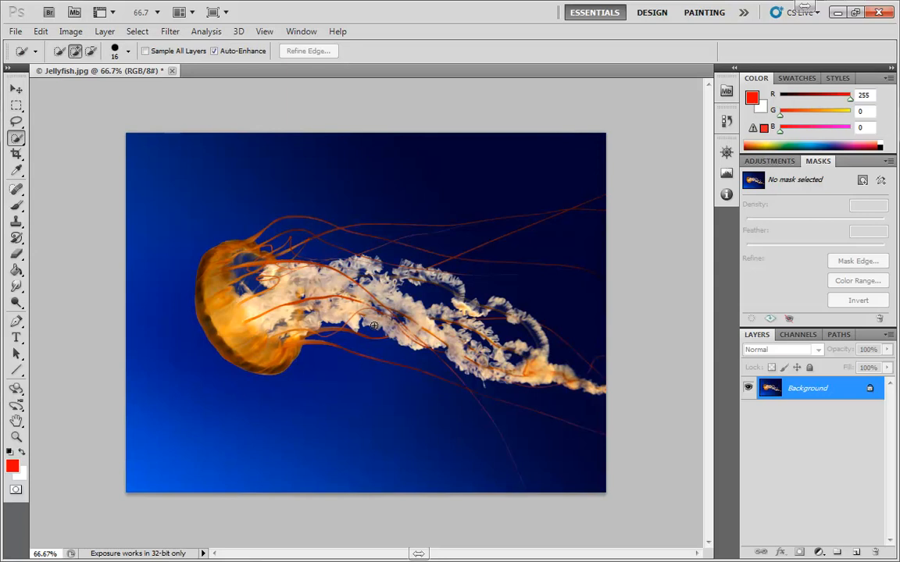
{"action": "key", "text": "ctrl+a"}
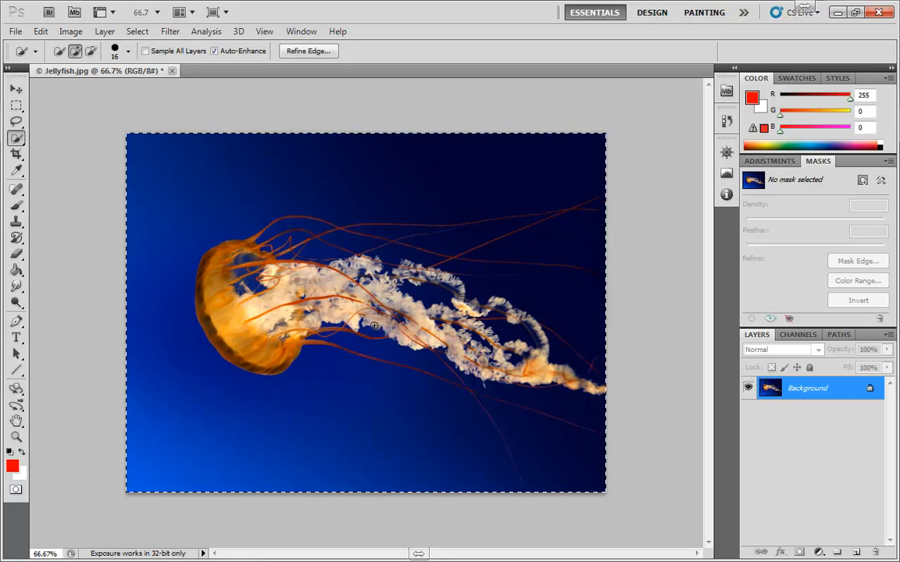
{"action": "key", "text": "ctrl+d"}
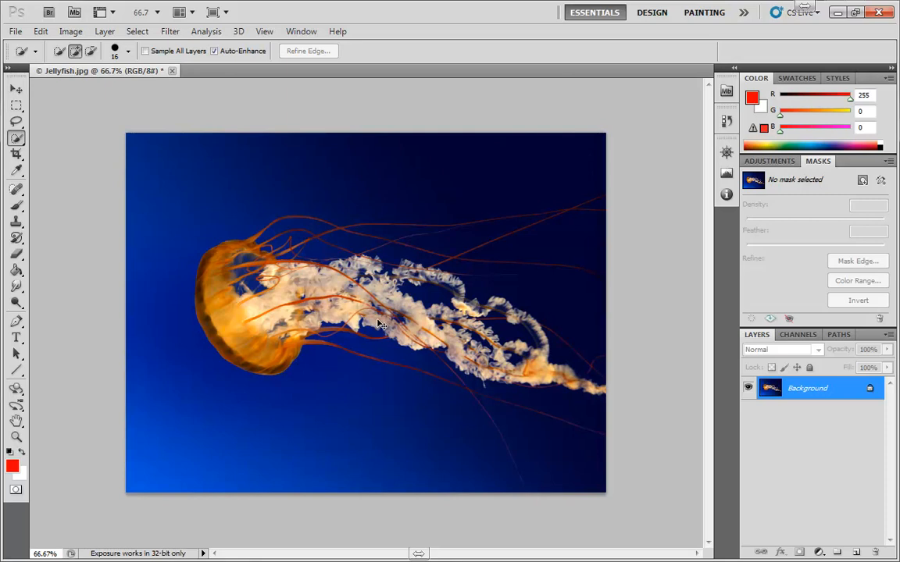
{"action": "key", "text": "ctrl+a"}
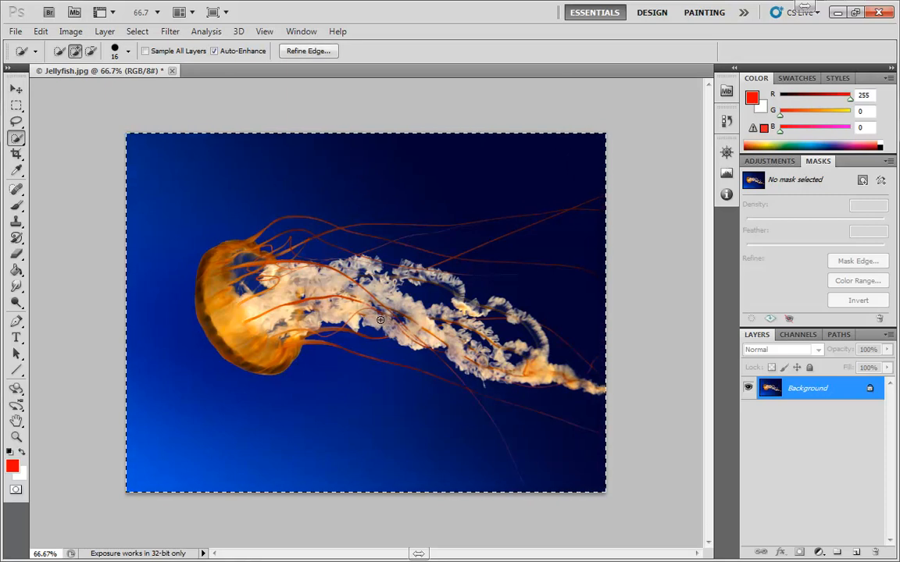
{"action": "key", "text": "ctrl+shift+i"}
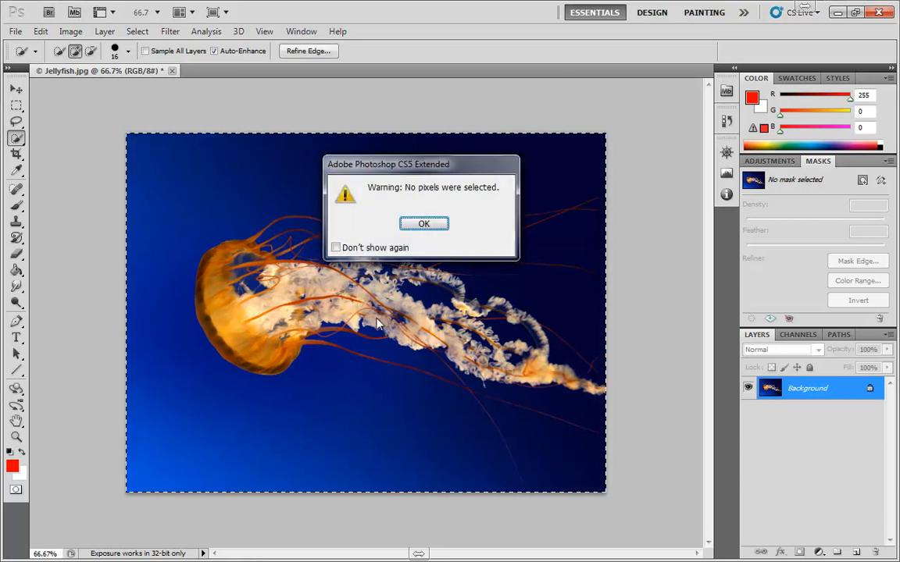
{"action": "left_click", "coordinate": [419, 224]}
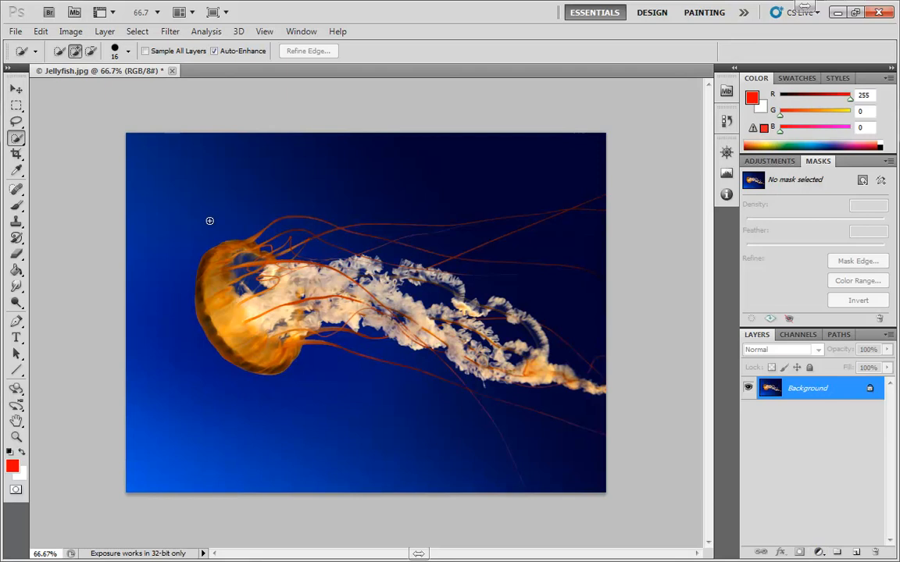
{"action": "left_click", "coordinate": [15, 105]}
{"action": "left_click_drag", "start_coordinate": [232, 235], "coordinate": [330, 311]}
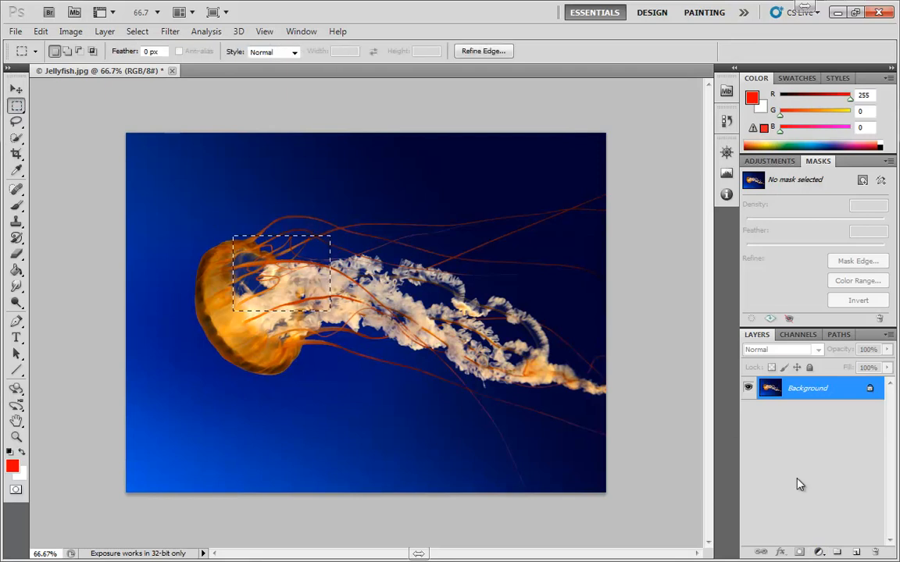
{"action": "left_click", "coordinate": [819, 552]}
{"action": "left_click", "coordinate": [799, 262]}
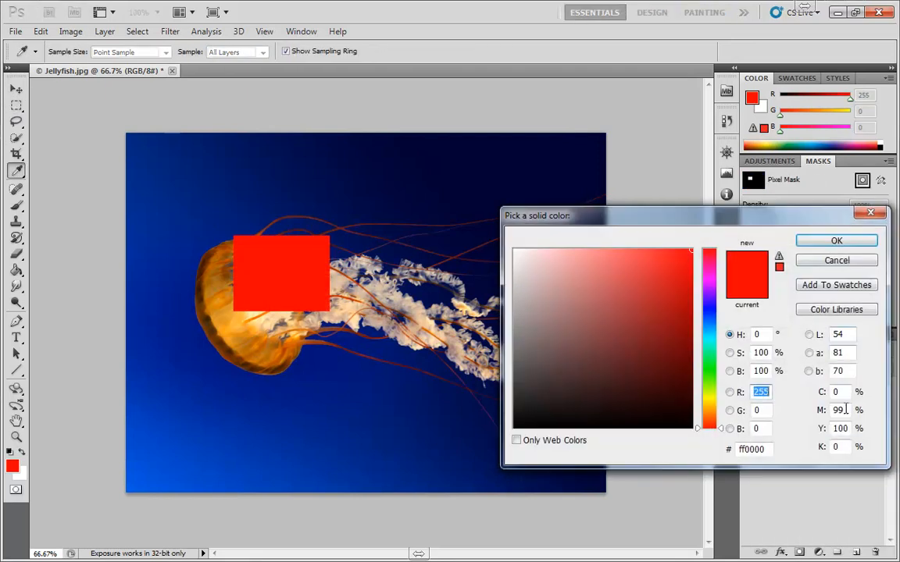
{"action": "left_click", "coordinate": [805, 239]}
{"action": "left_click", "coordinate": [808, 392], "text": "ctrl"}
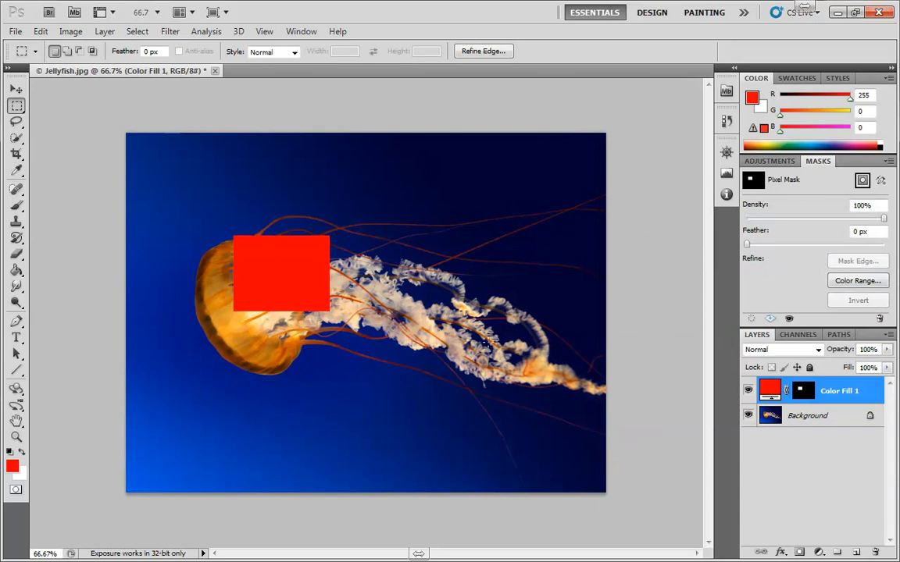
{"action": "left_click", "coordinate": [390, 218]}
{"action": "left_click_drag", "start_coordinate": [770, 391], "coordinate": [875, 552]}
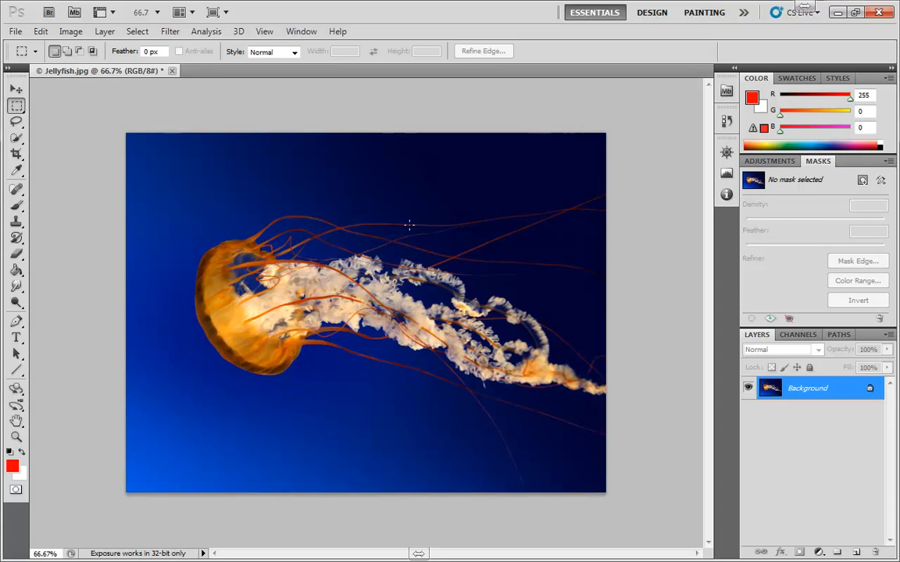
Enter Quick Mask and brush mask over the jellyfish's bell and tentacles.
{"action": "key", "text": "q"}
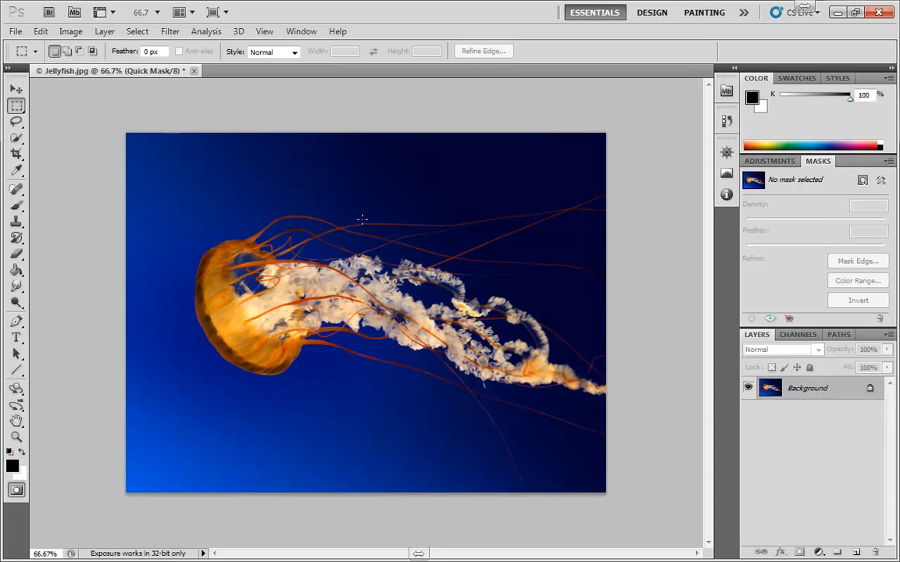
{"action": "left_click_drag", "start_coordinate": [362, 219], "coordinate": [285, 320]}
{"action": "left_click", "coordinate": [178, 344]}
{"action": "key", "text": "b"}
{"action": "left_click", "coordinate": [327, 200]}
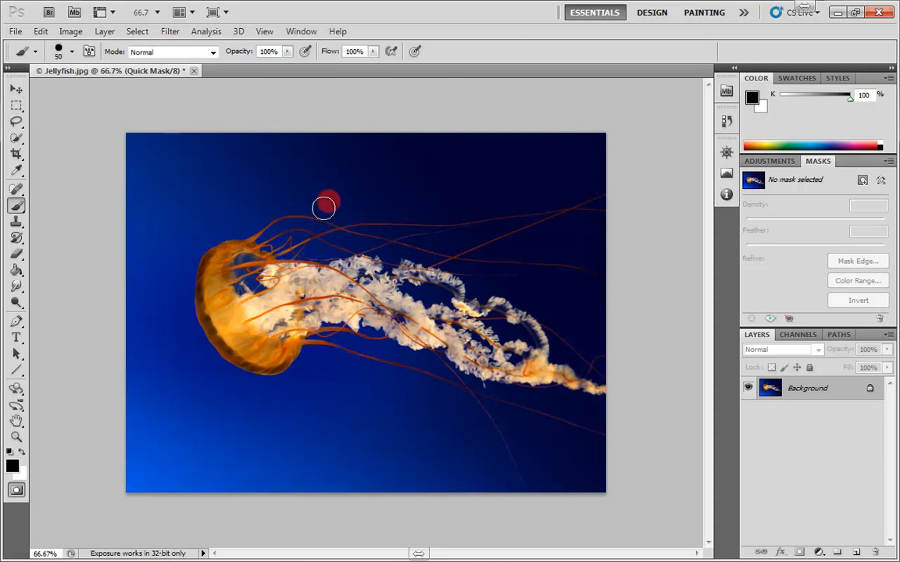
{"action": "mouse_move", "coordinate": [323, 207]}
{"action": "left_mouse_down"}
{"action": "mouse_move", "coordinate": [386, 350]}
{"action": "mouse_move", "coordinate": [332, 288]}
{"action": "mouse_move", "coordinate": [304, 304]}
{"action": "mouse_move", "coordinate": [337, 319]}
{"action": "mouse_move", "coordinate": [326, 324]}
{"action": "mouse_move", "coordinate": [382, 298]}
{"action": "mouse_move", "coordinate": [332, 314]}
{"action": "left_mouse_up"}
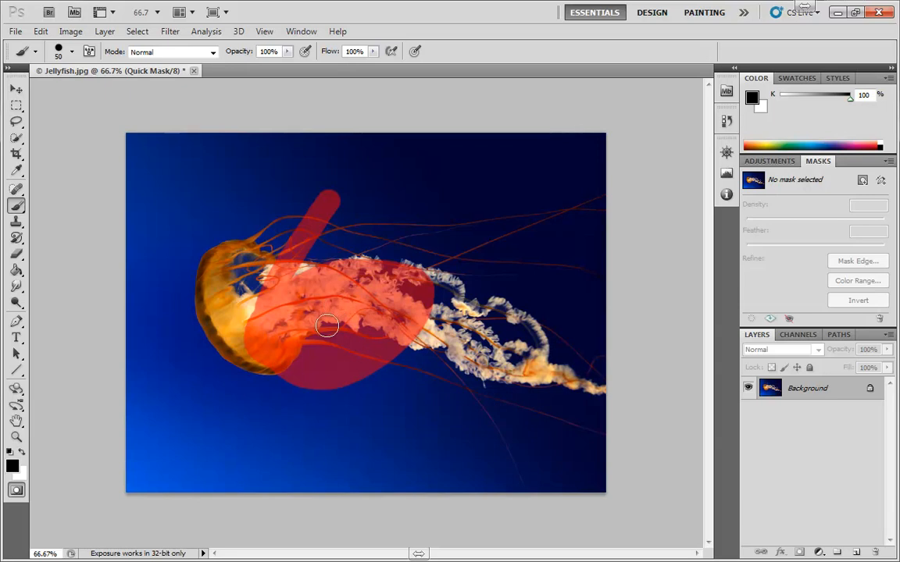
Convert the painted mask to a selection, deselect, and re-enter Quick Mask.
{"action": "key", "text": "q"}
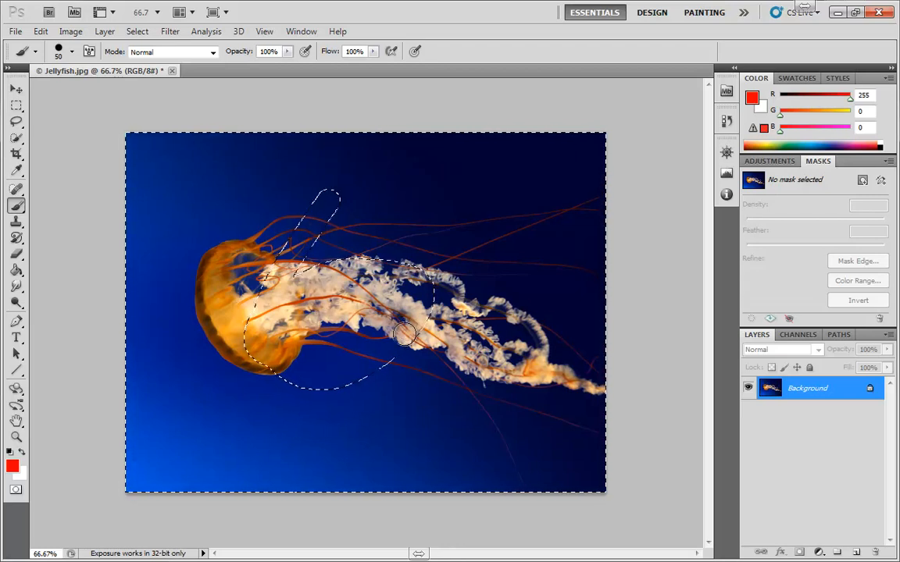
{"action": "key", "text": "ctrl+d"}
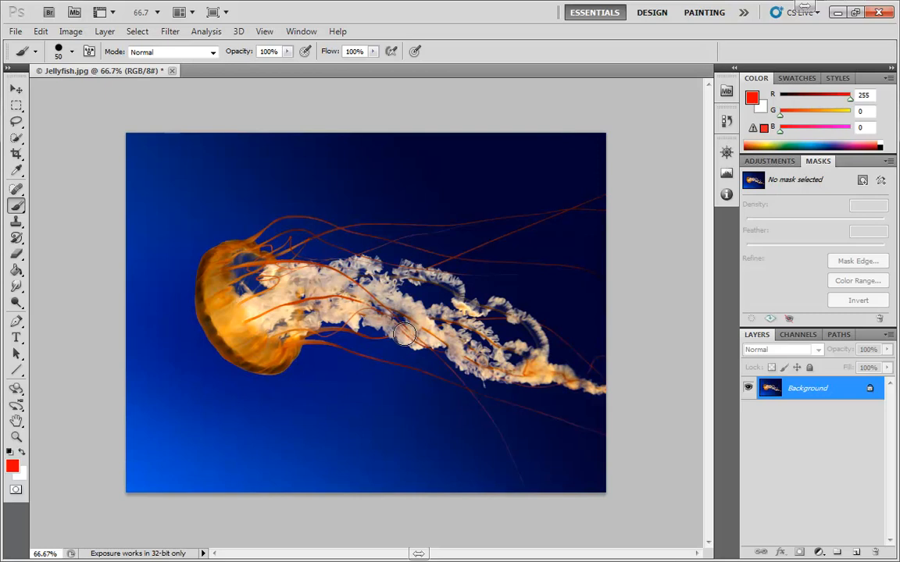
{"action": "key", "text": "q"}
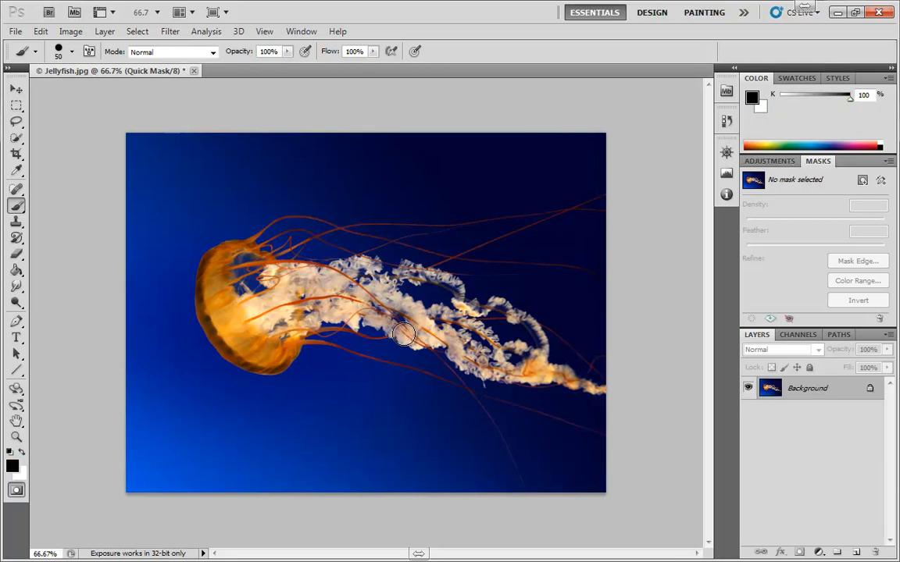
Paint mask over the lower and lower-left bell, convert it to a selection, then deselect.
{"action": "mouse_move", "coordinate": [349, 321]}
{"action": "left_mouse_down"}
{"action": "mouse_move", "coordinate": [261, 298]}
{"action": "mouse_move", "coordinate": [325, 310]}
{"action": "mouse_move", "coordinate": [405, 289]}
{"action": "mouse_move", "coordinate": [265, 313]}
{"action": "mouse_move", "coordinate": [269, 227]}
{"action": "mouse_move", "coordinate": [332, 308]}
{"action": "mouse_move", "coordinate": [296, 327]}
{"action": "mouse_move", "coordinate": [378, 291]}
{"action": "left_mouse_up"}
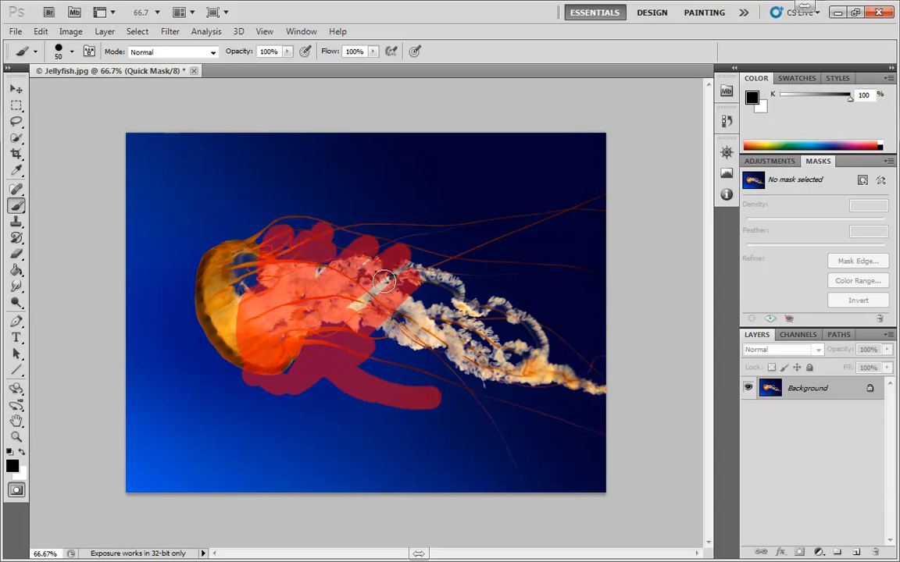
{"action": "mouse_move", "coordinate": [330, 349]}
{"action": "left_mouse_down"}
{"action": "mouse_move", "coordinate": [247, 362]}
{"action": "mouse_move", "coordinate": [303, 355]}
{"action": "mouse_move", "coordinate": [364, 358]}
{"action": "left_mouse_up"}
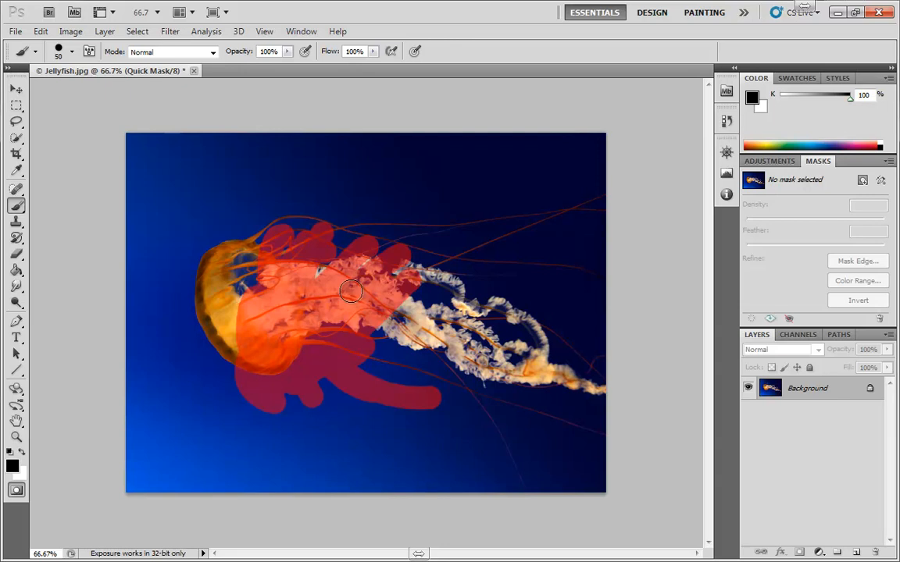
{"action": "key", "text": "q"}
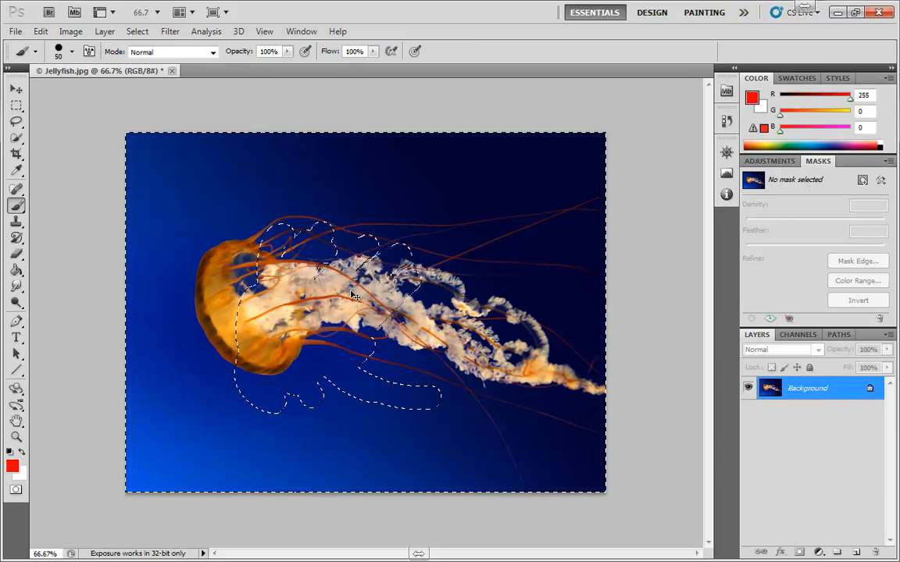
{"action": "key", "text": "ctrl+d"}
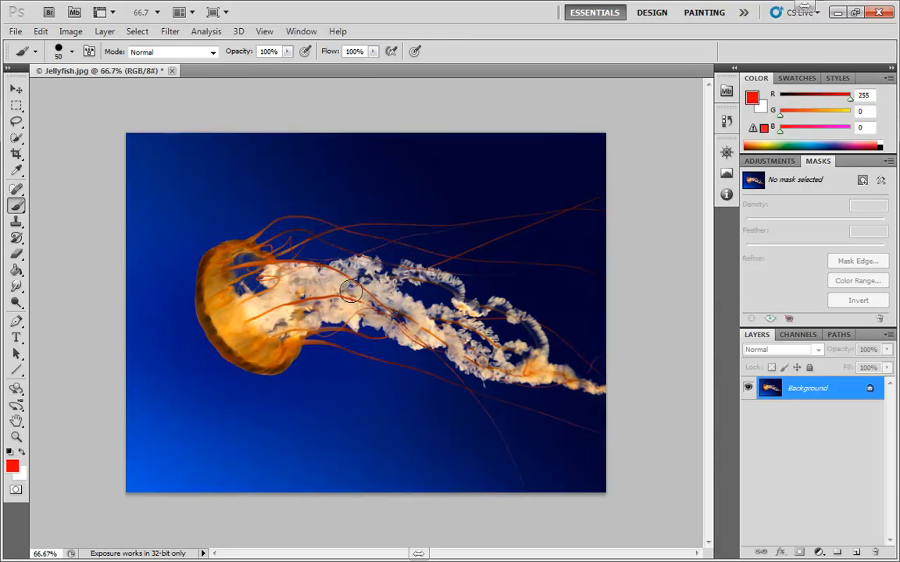